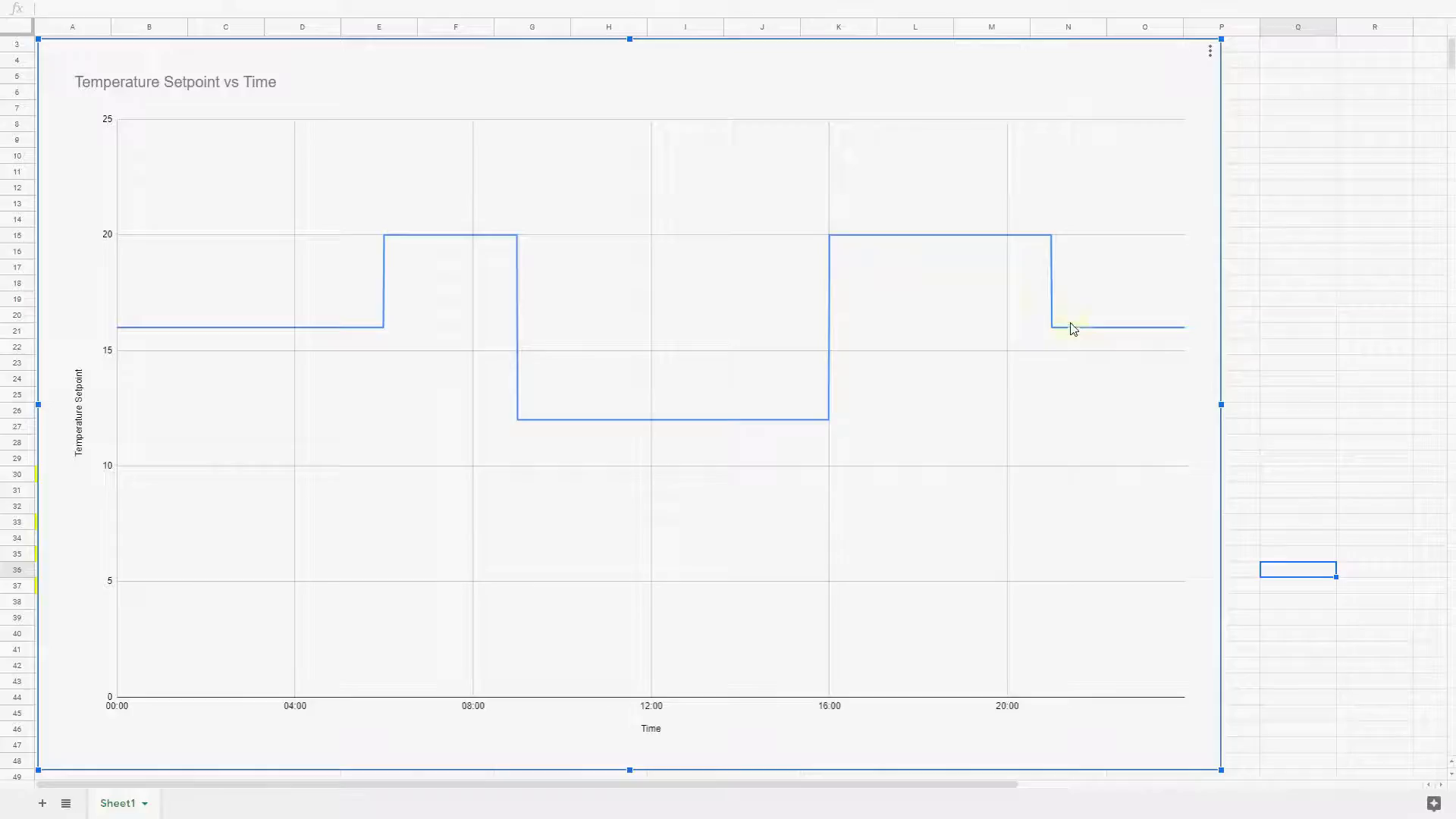
Switch to VelbusLink and clear all existing thermostat program steps in the GP2_OfficeA module's configuration
key("alt+Tab")
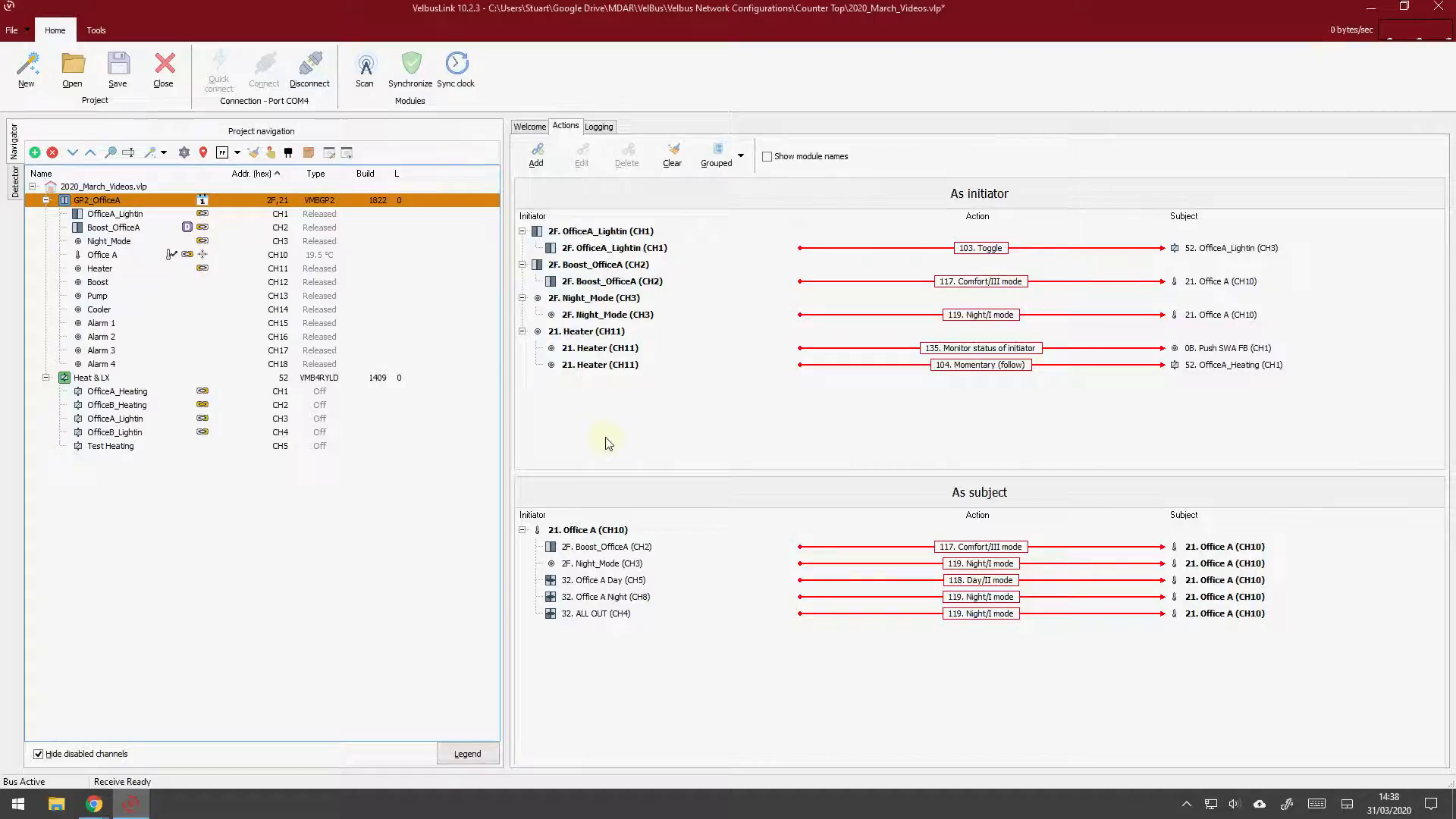
right_click(99, 203)
left_click(141, 265)
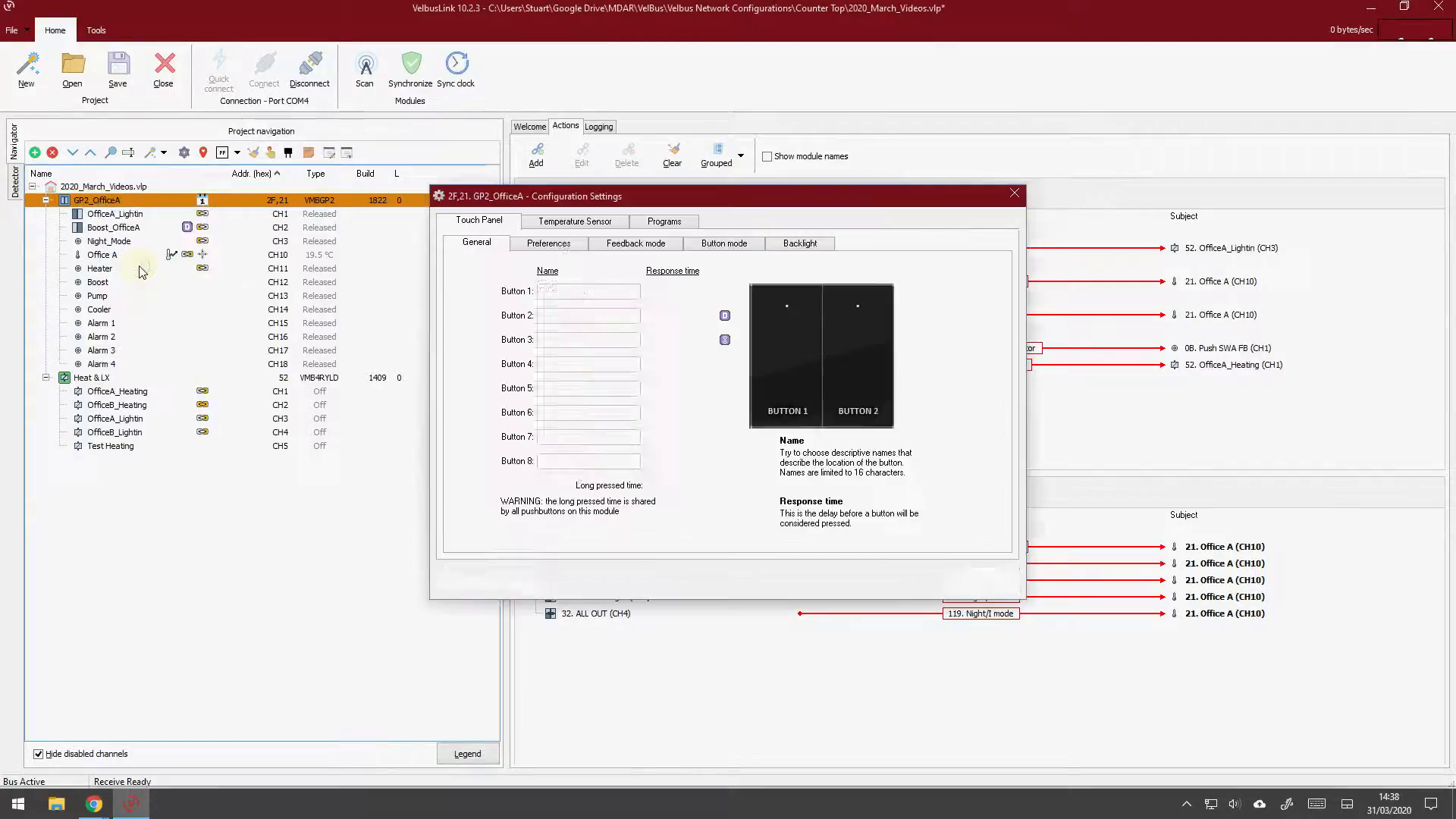
left_click(663, 220)
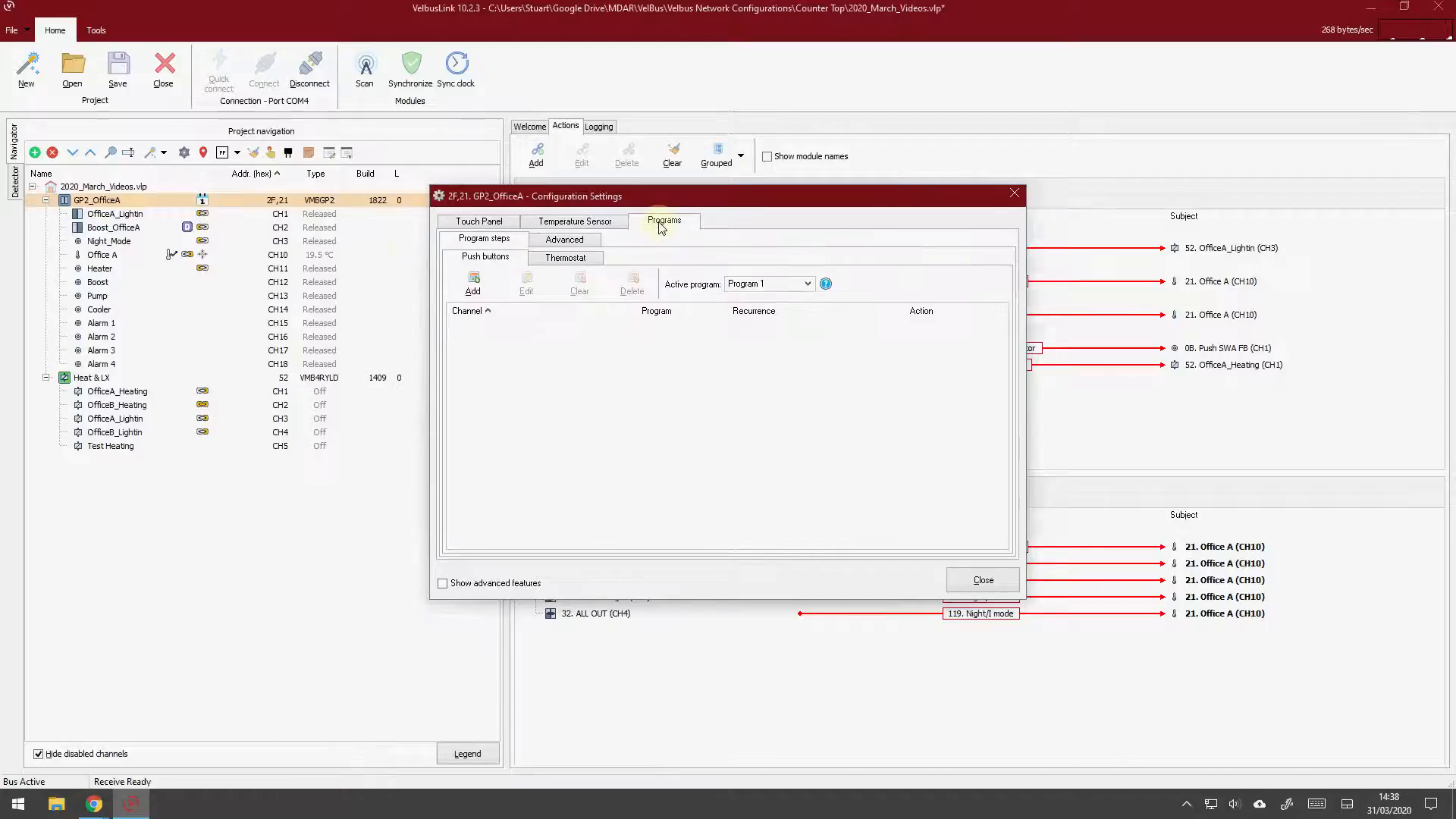
left_click(568, 259)
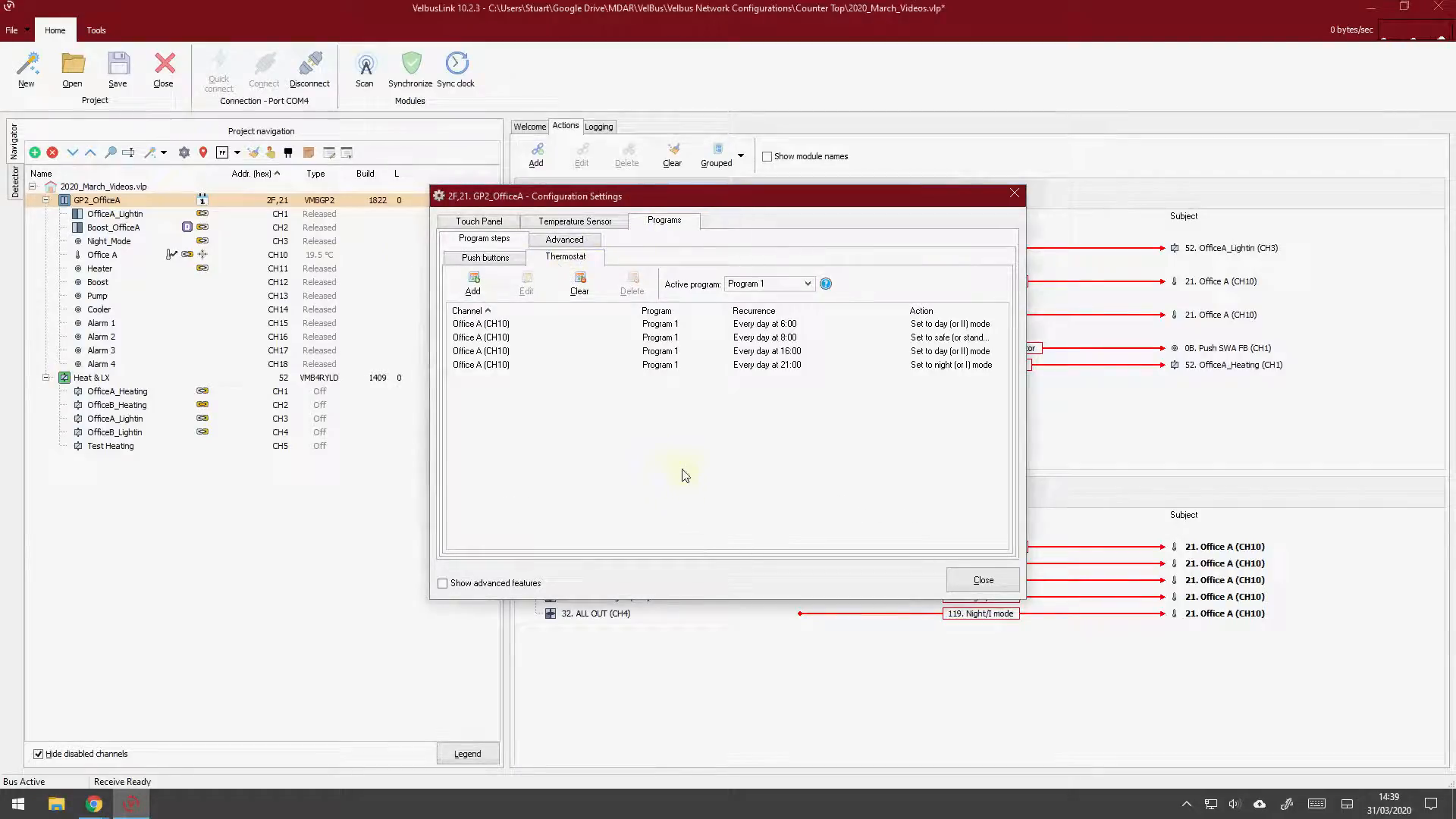
left_click(581, 279)
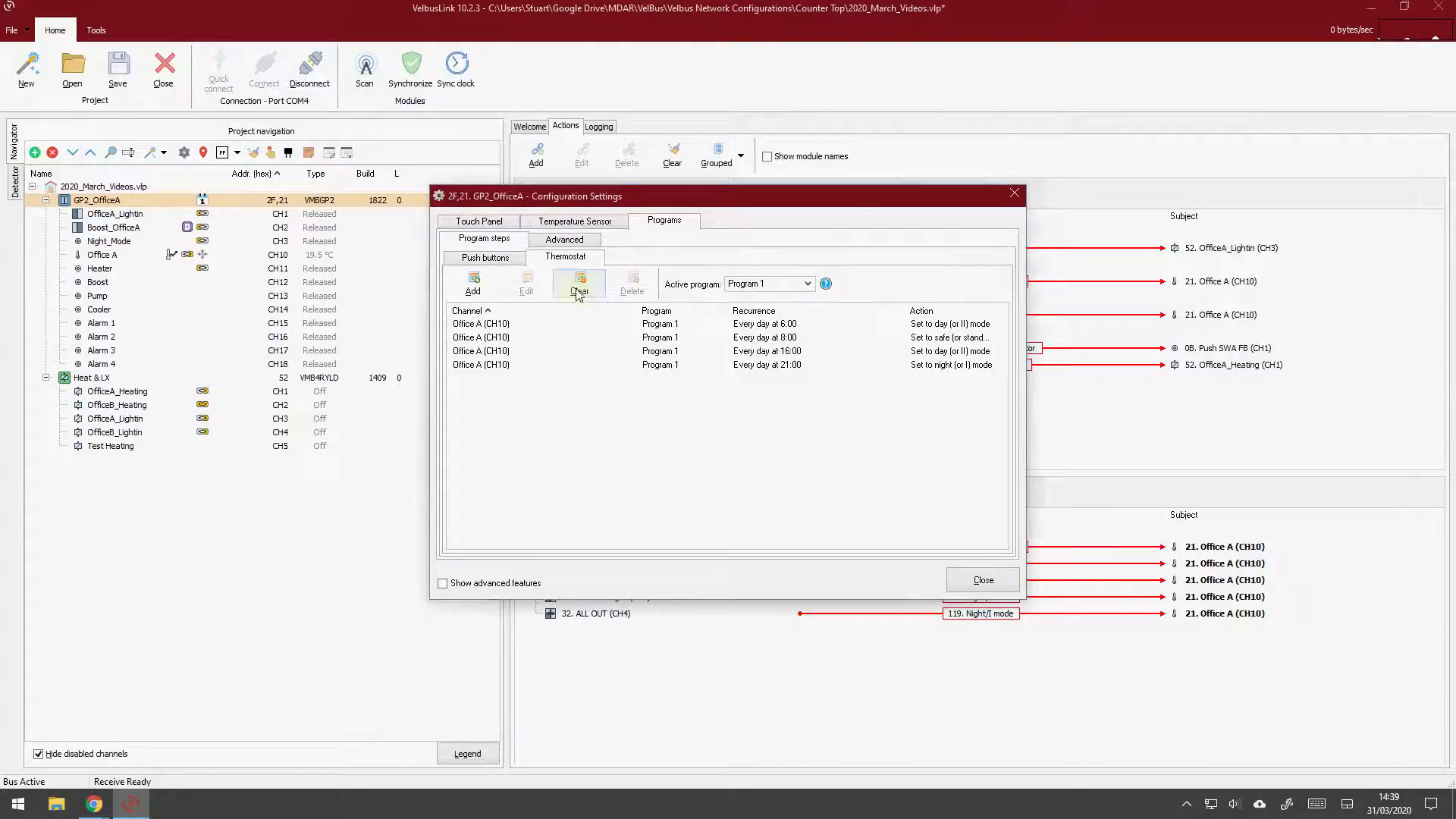
left_click(715, 454)
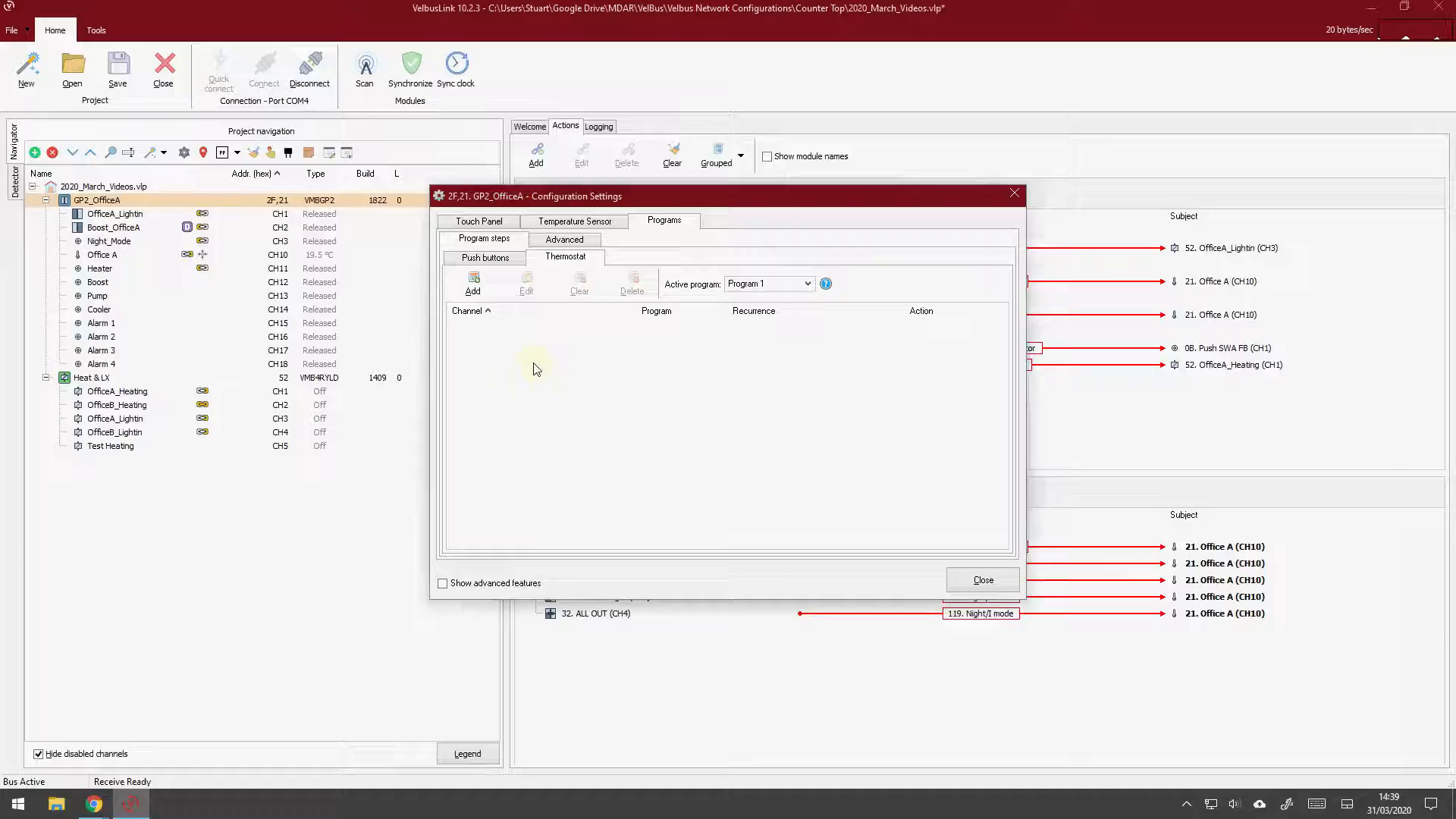
Add a thermostat step for Program 1 that sets Office A to night (or I) mode every day at the fixed time 21:00
left_click(478, 292)
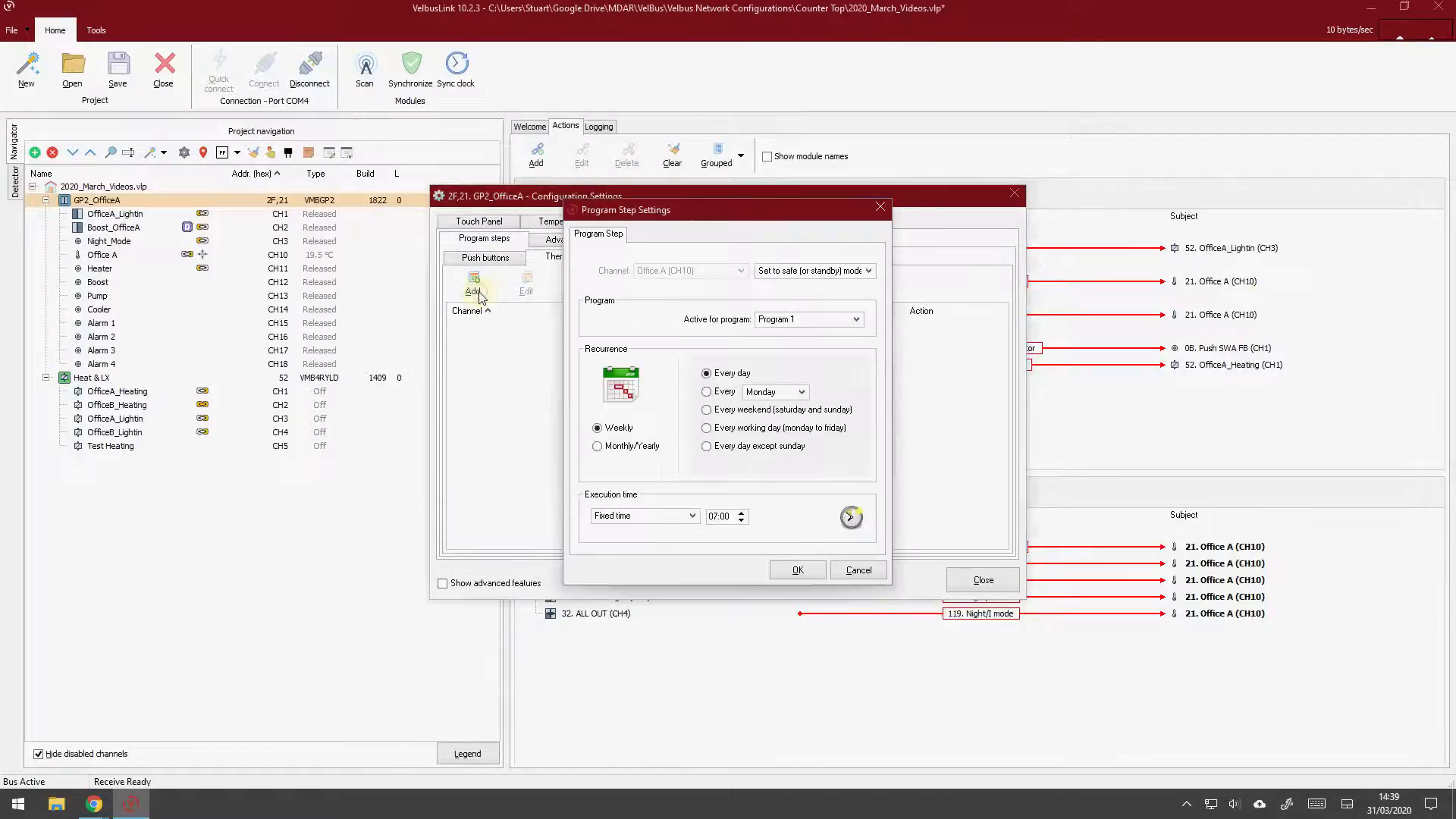
left_click(810, 275)
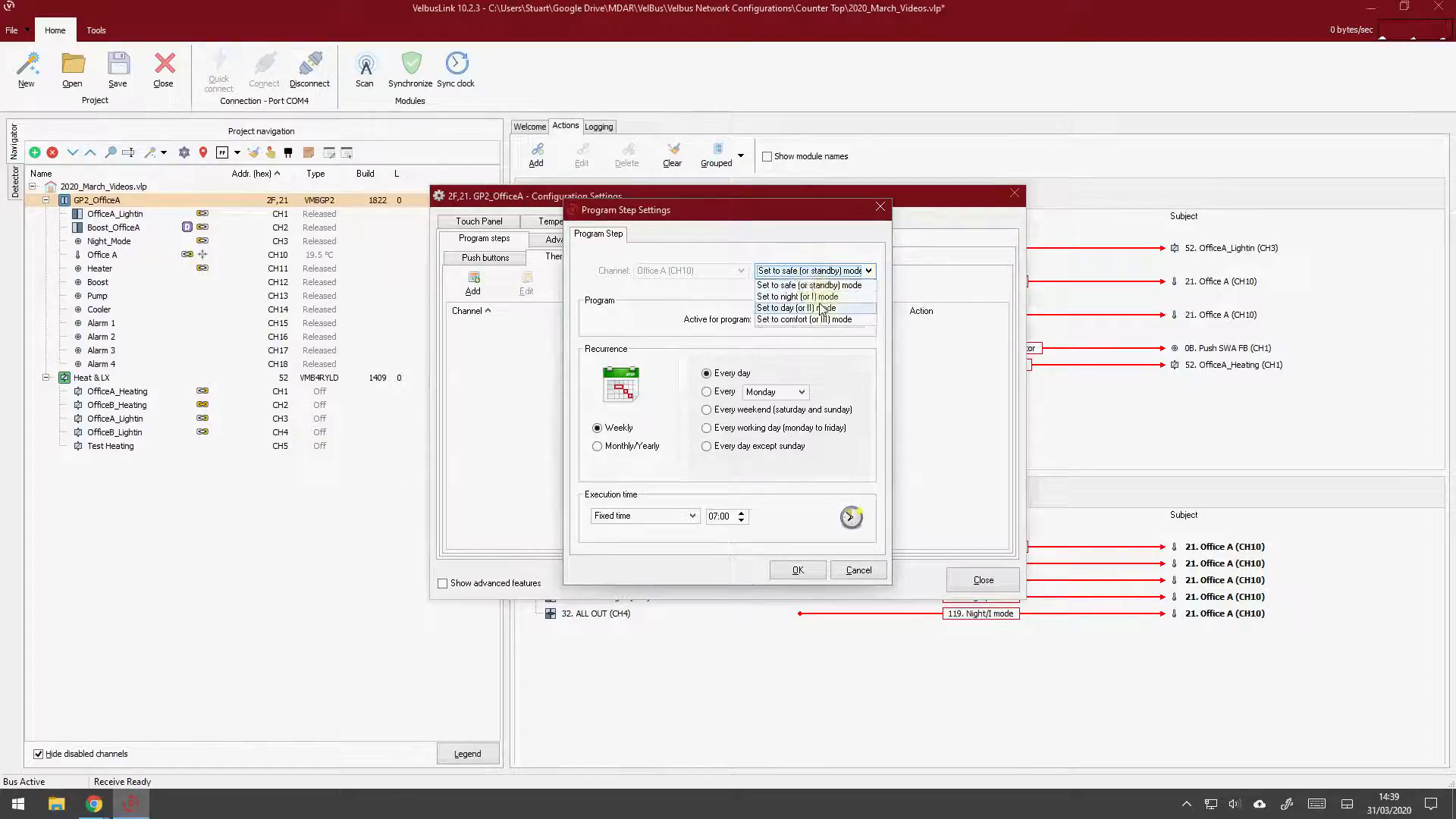
left_click(814, 297)
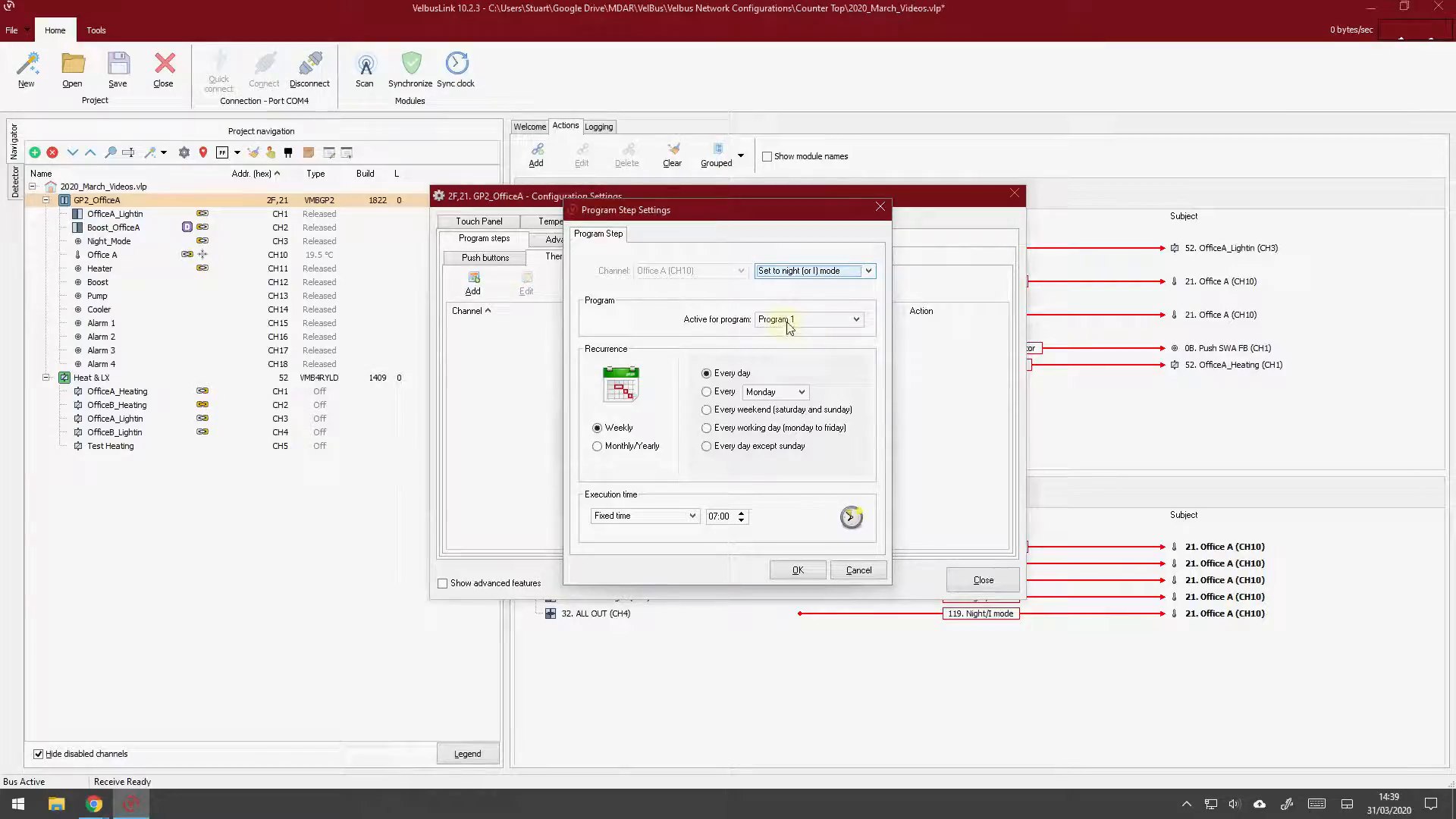
left_click(789, 326)
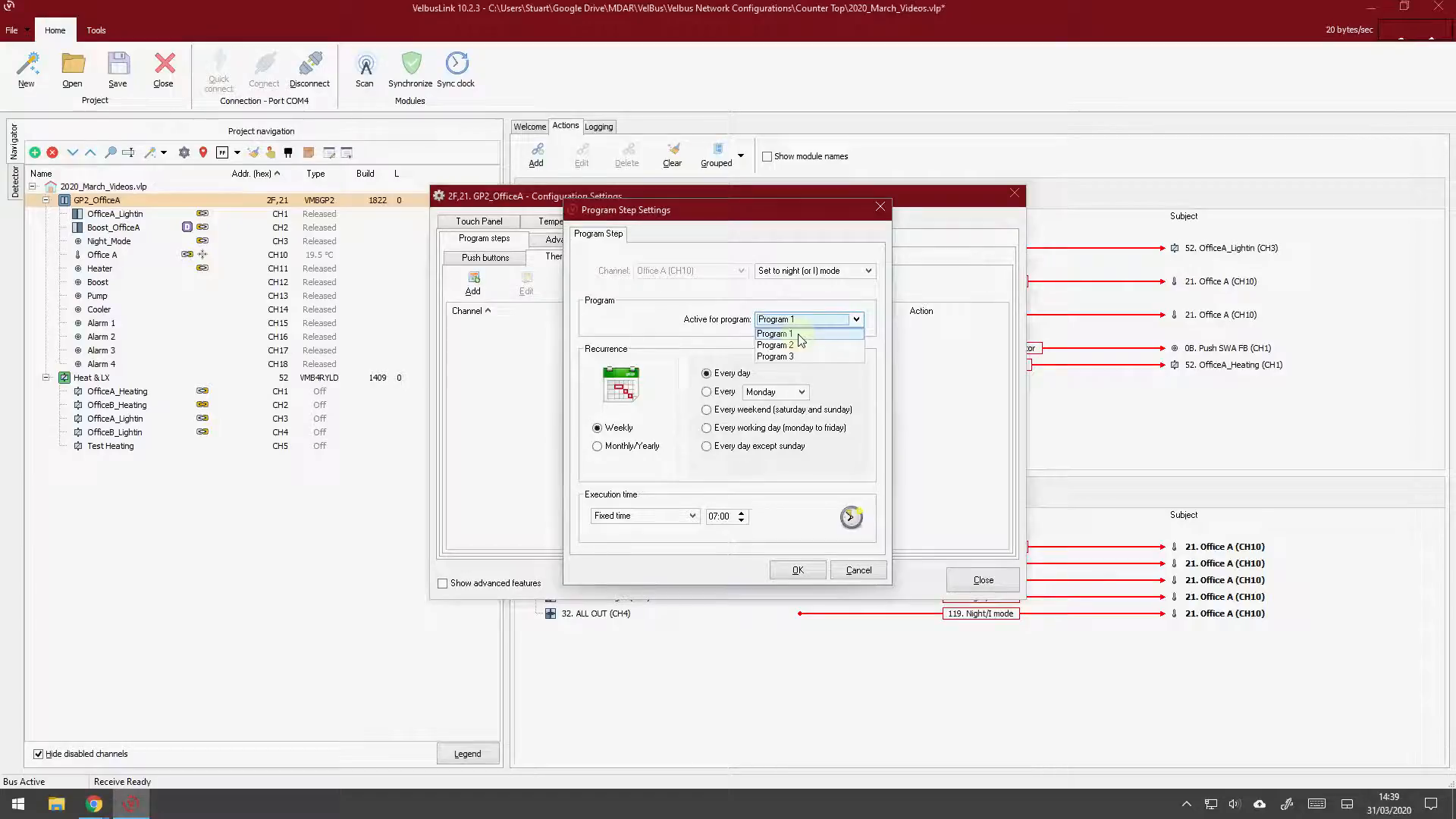
left_click(799, 339)
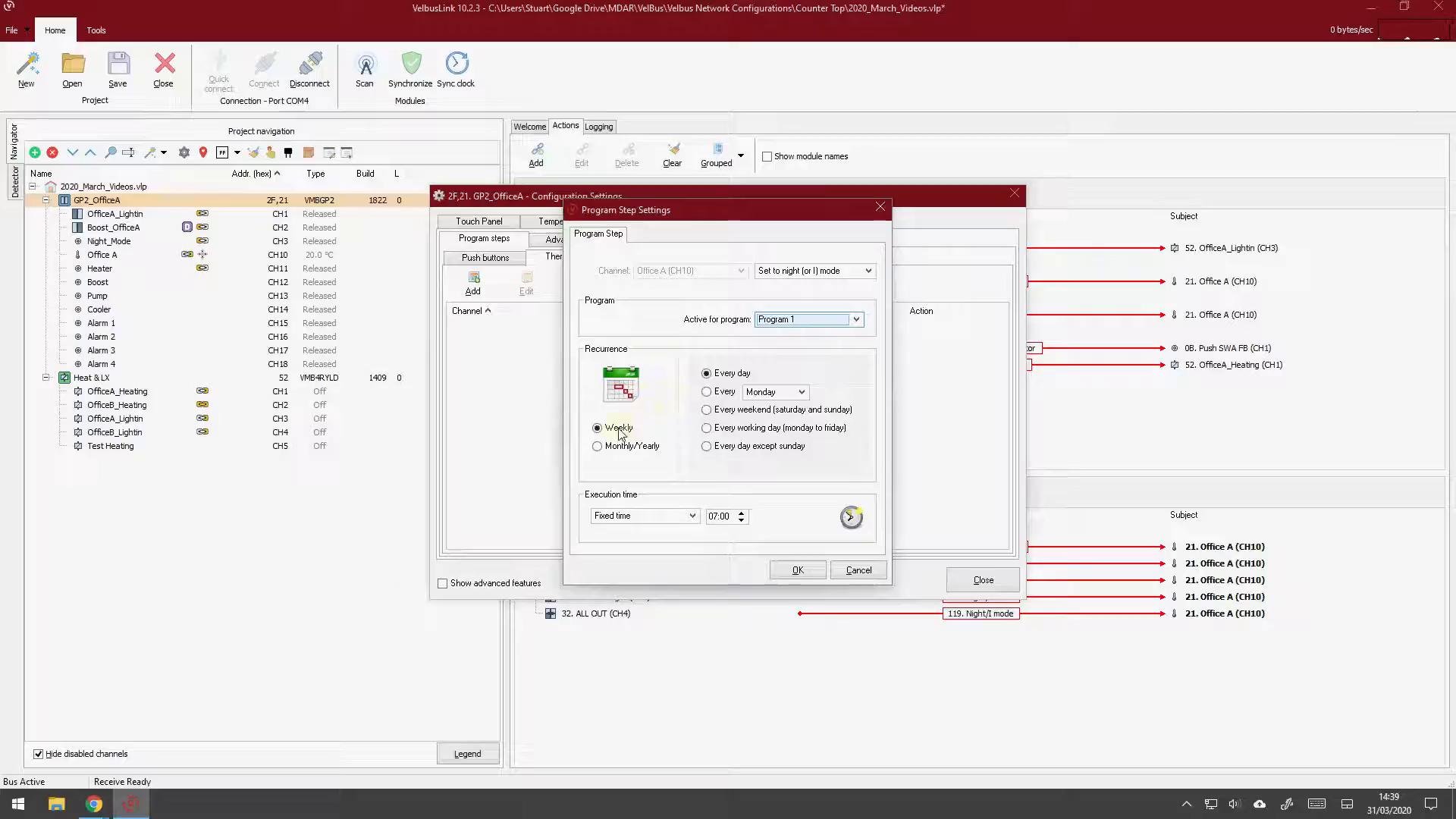
left_click(695, 522)
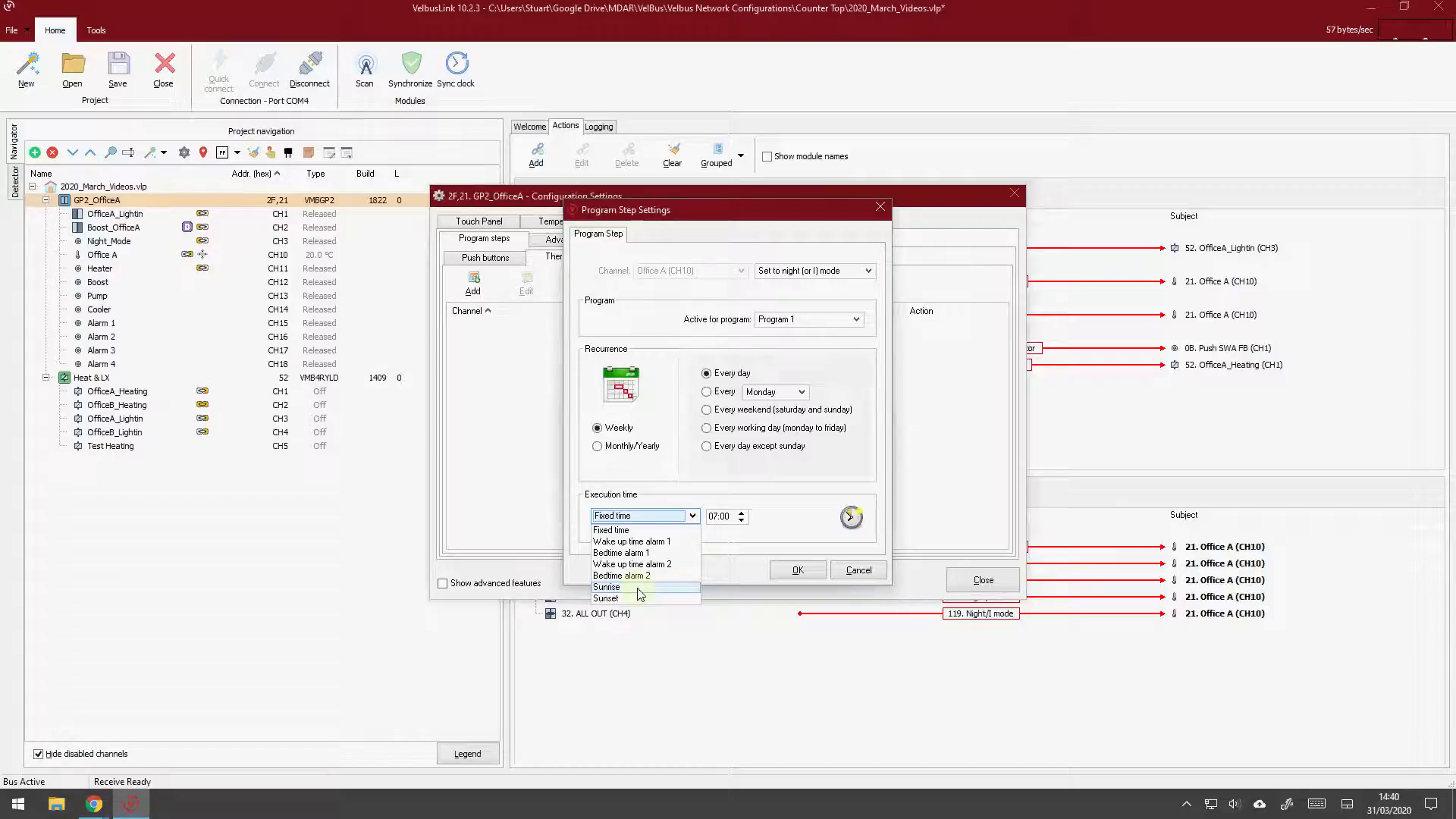
left_click(631, 531)
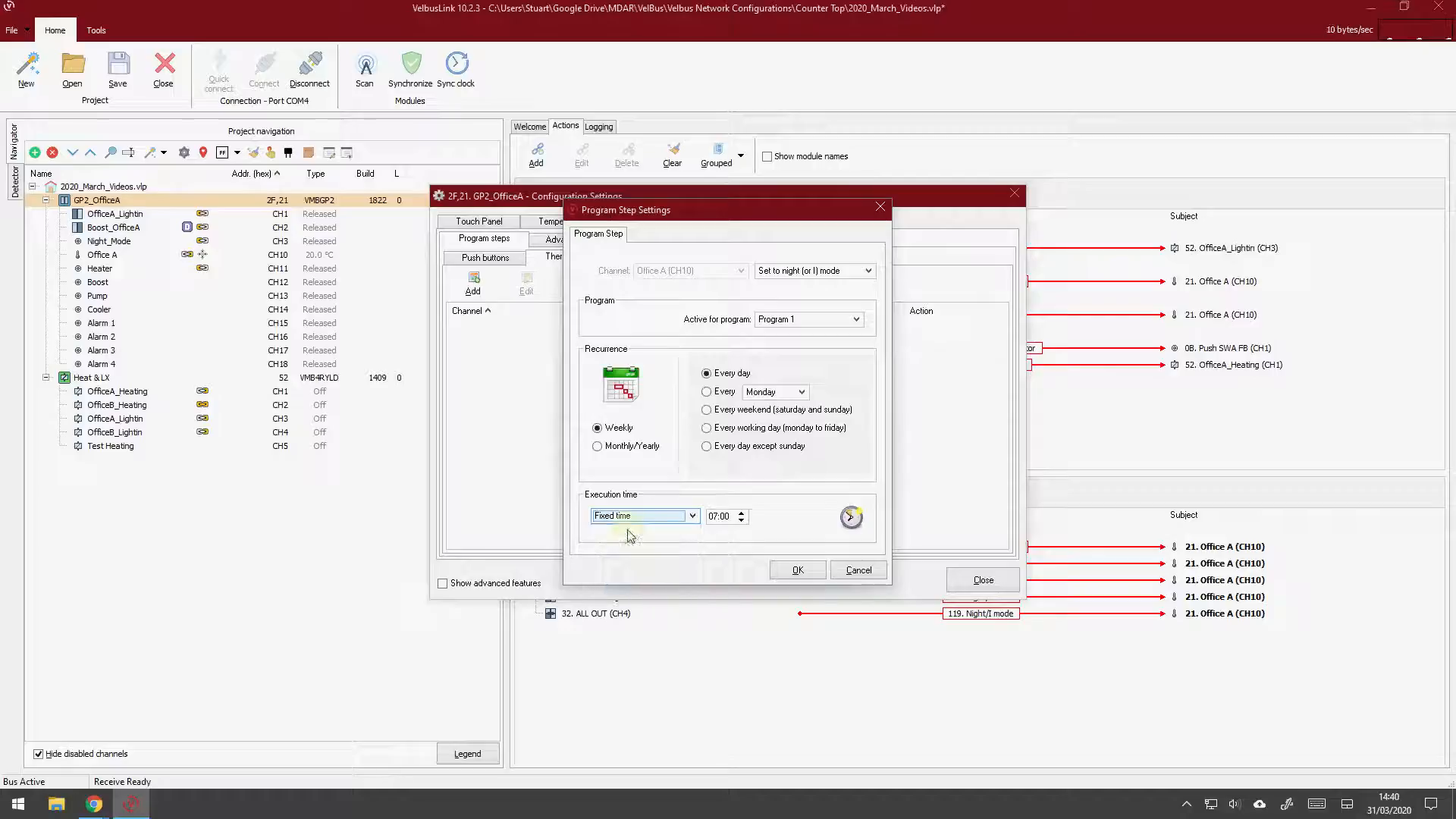
left_click(717, 516)
type("21")
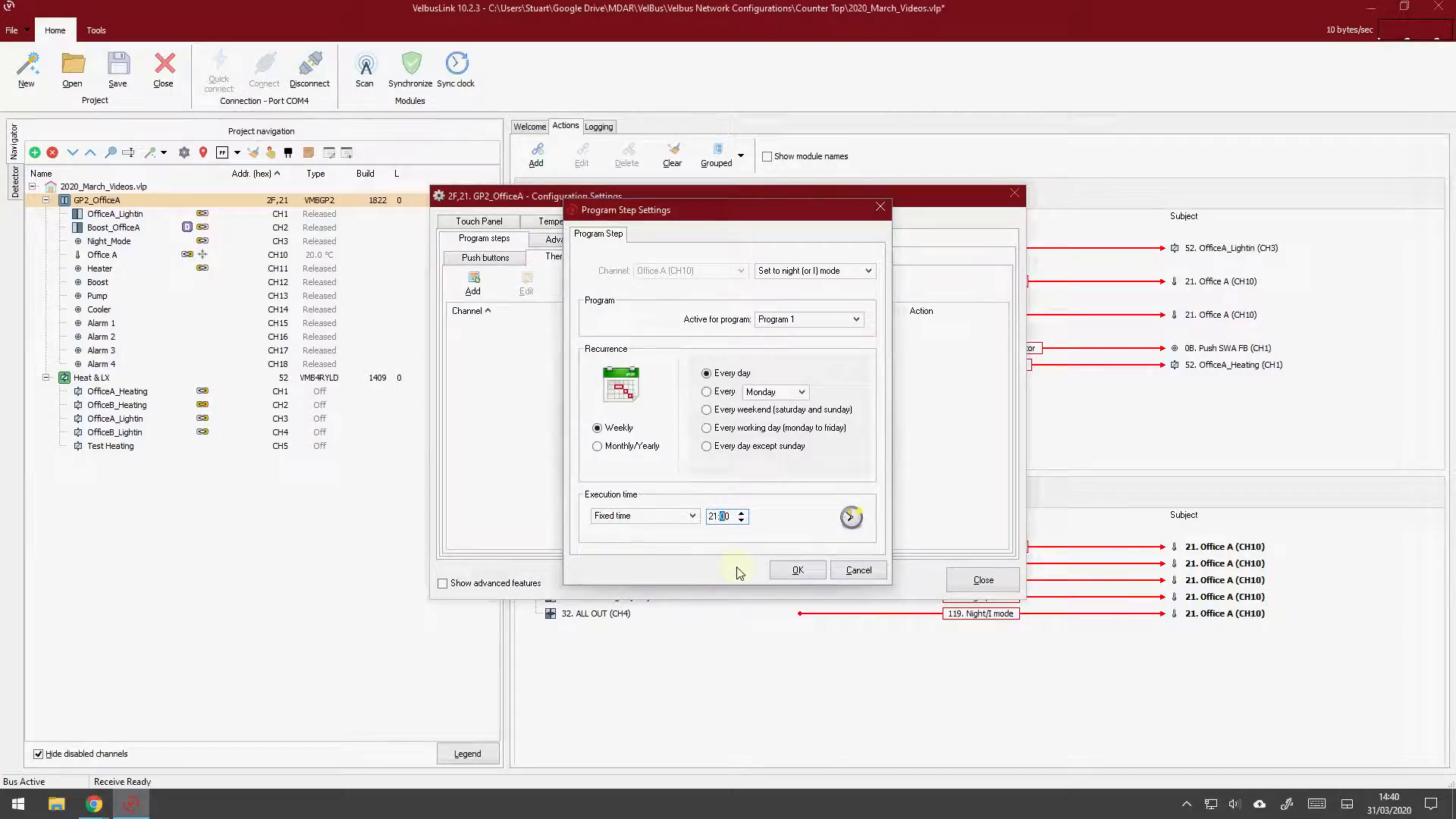
left_click(797, 570)
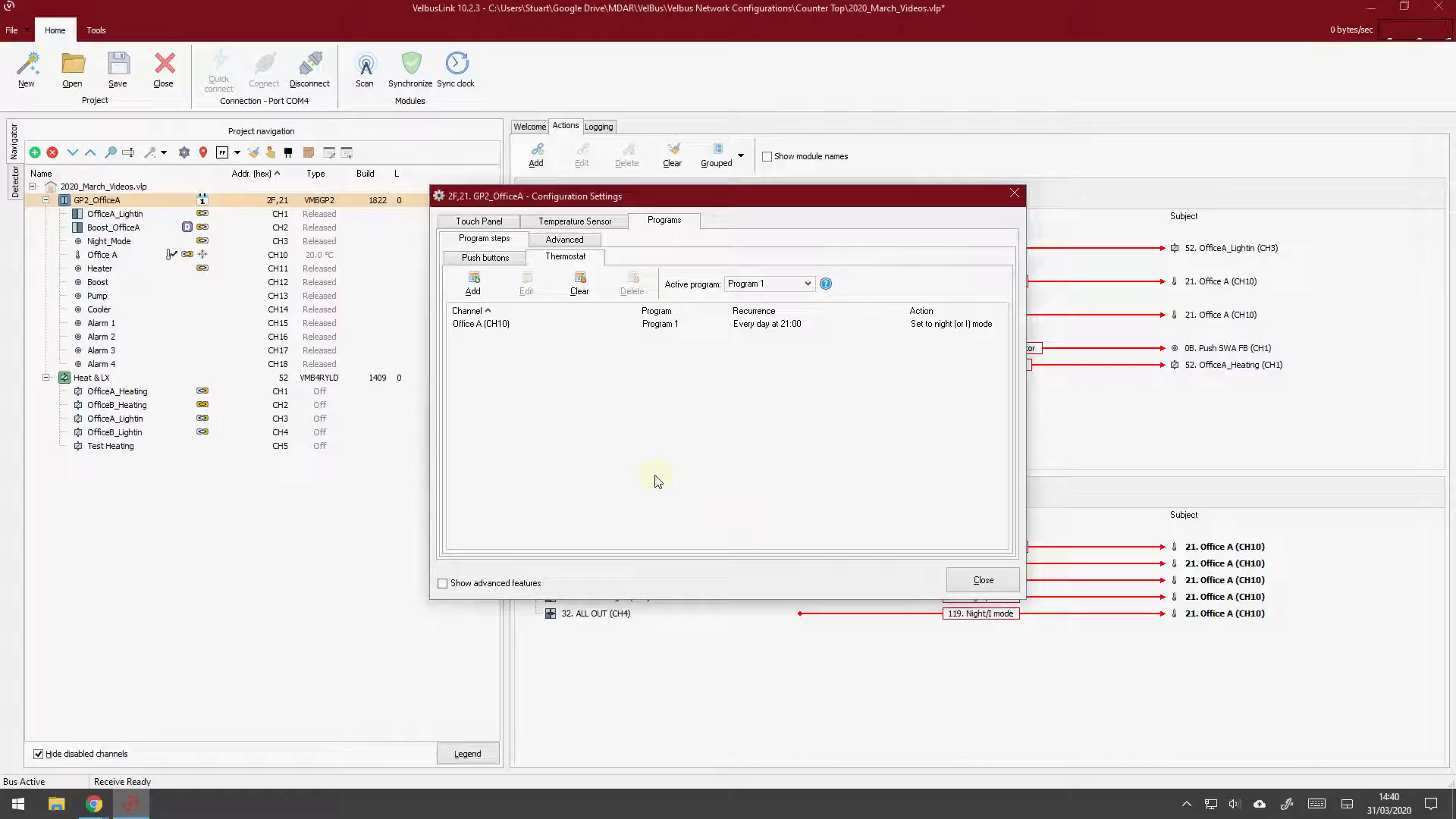
Add a Program 1 thermostat step that sets Office A to day (or II) mode every day at 06:00
left_click(473, 283)
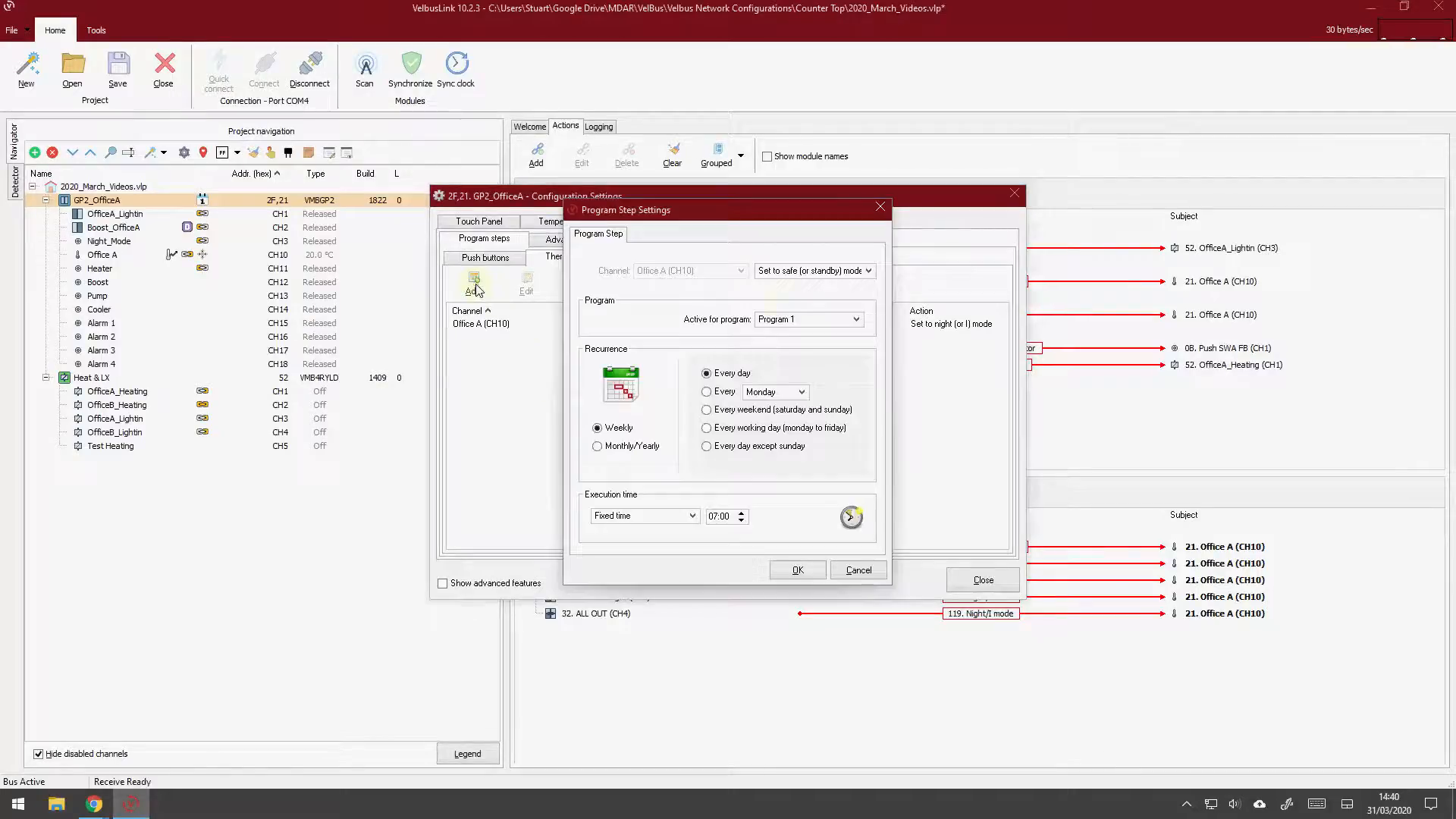
left_click(853, 272)
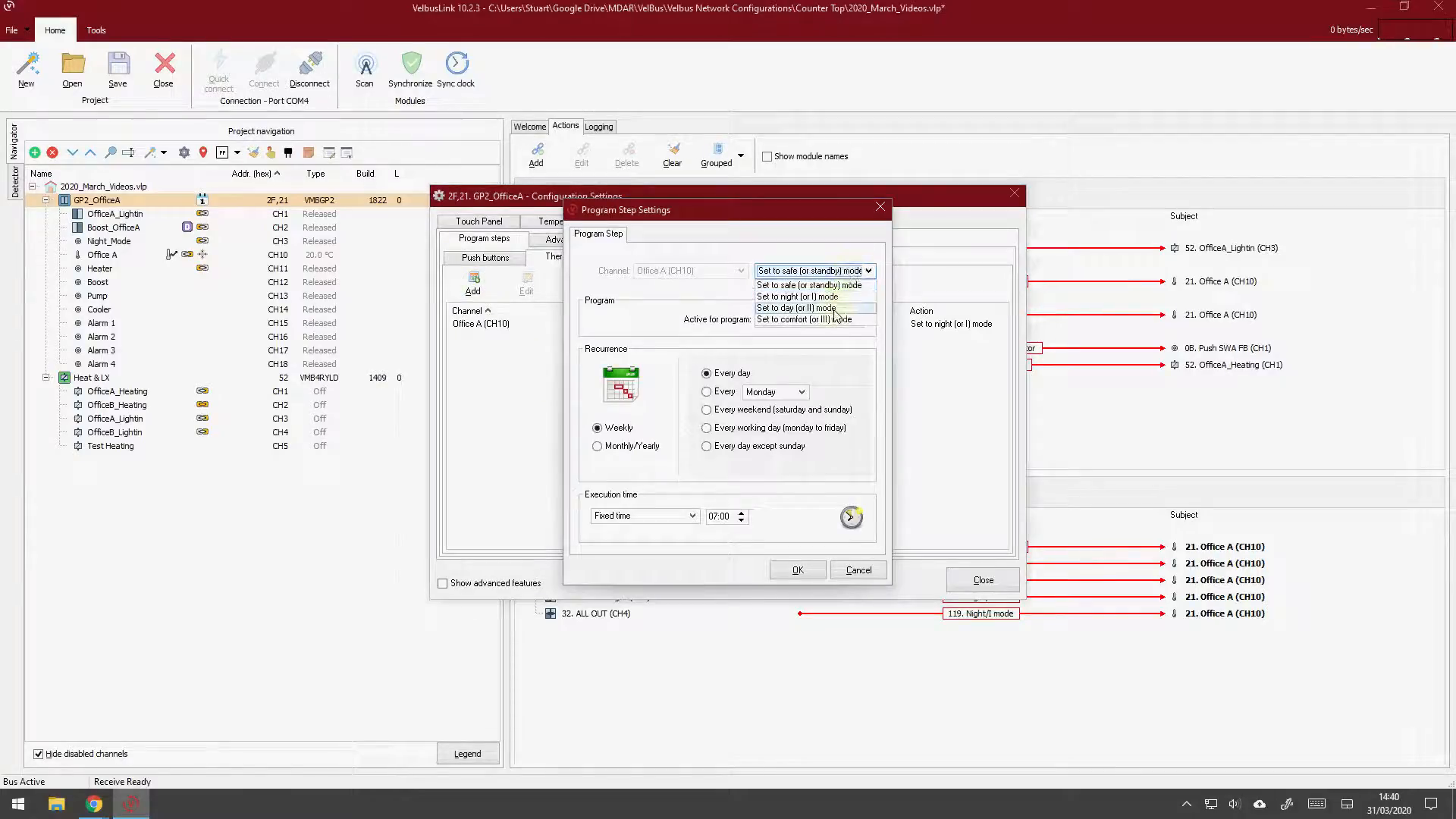
left_click(789, 294)
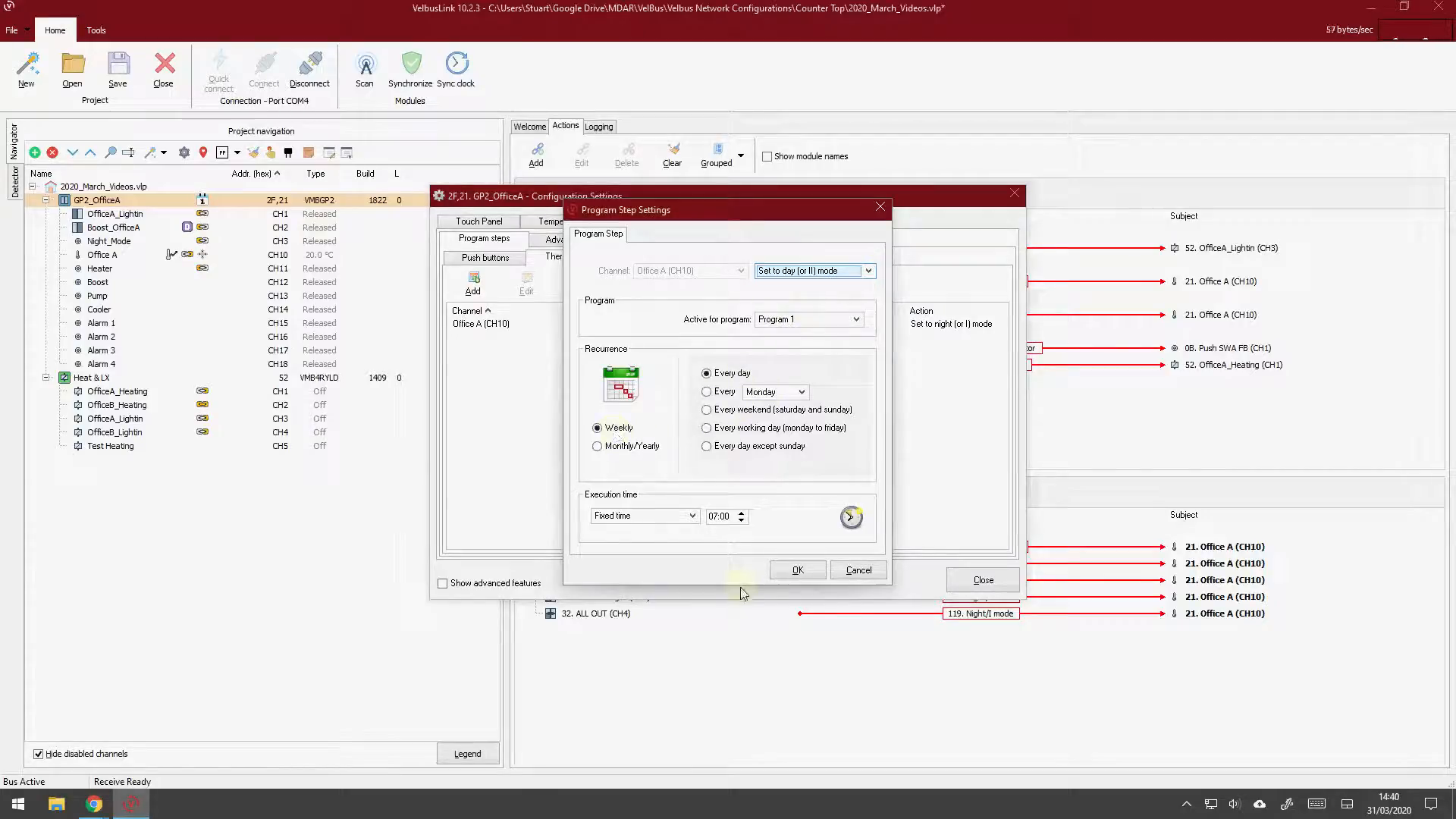
left_click(710, 516)
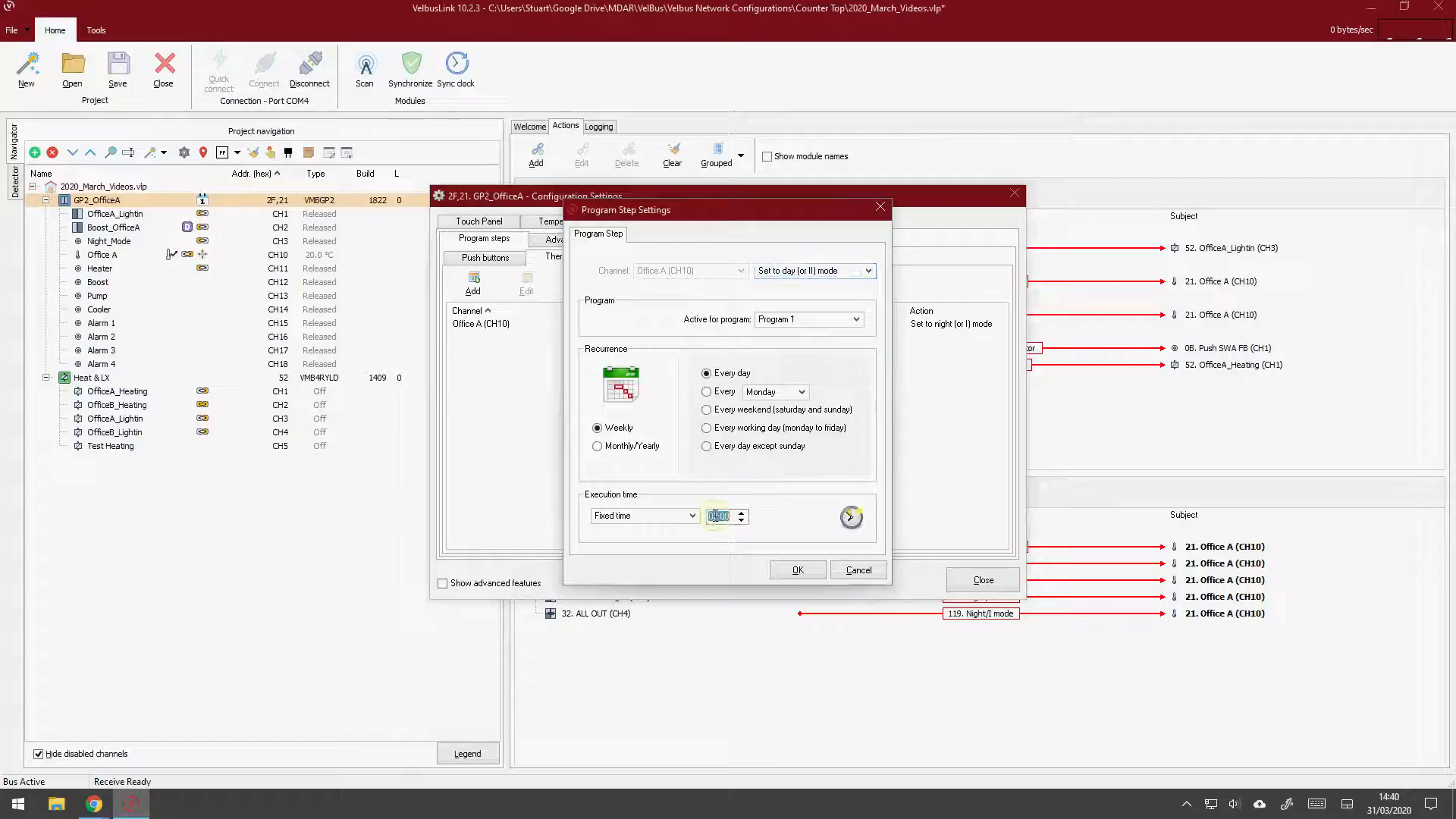
type("06")
left_click(797, 571)
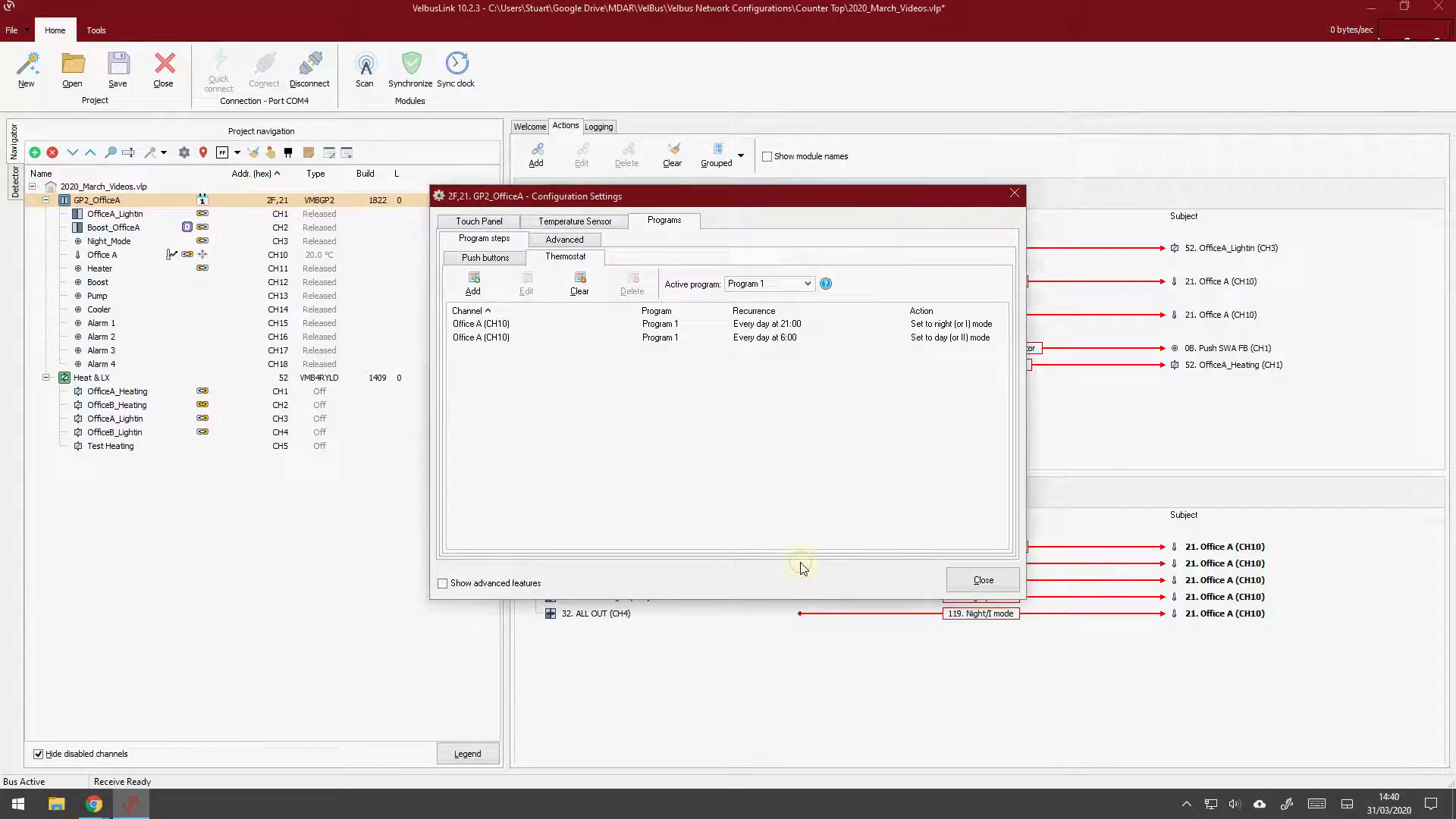
Add a Program 1 thermostat step that sets Office A to safe (or standby) mode every day at 09:00
left_click(472, 286)
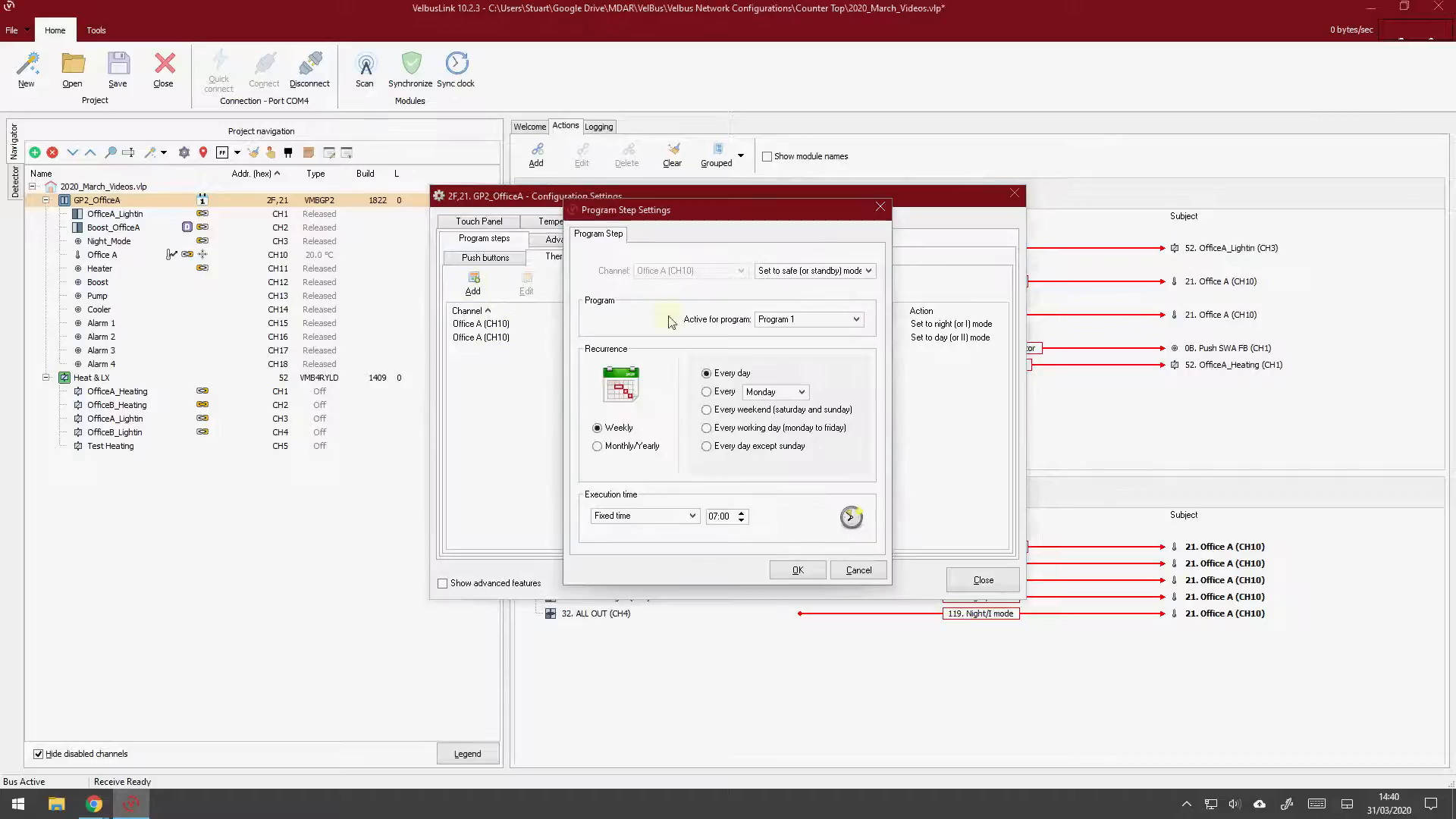
left_click(811, 275)
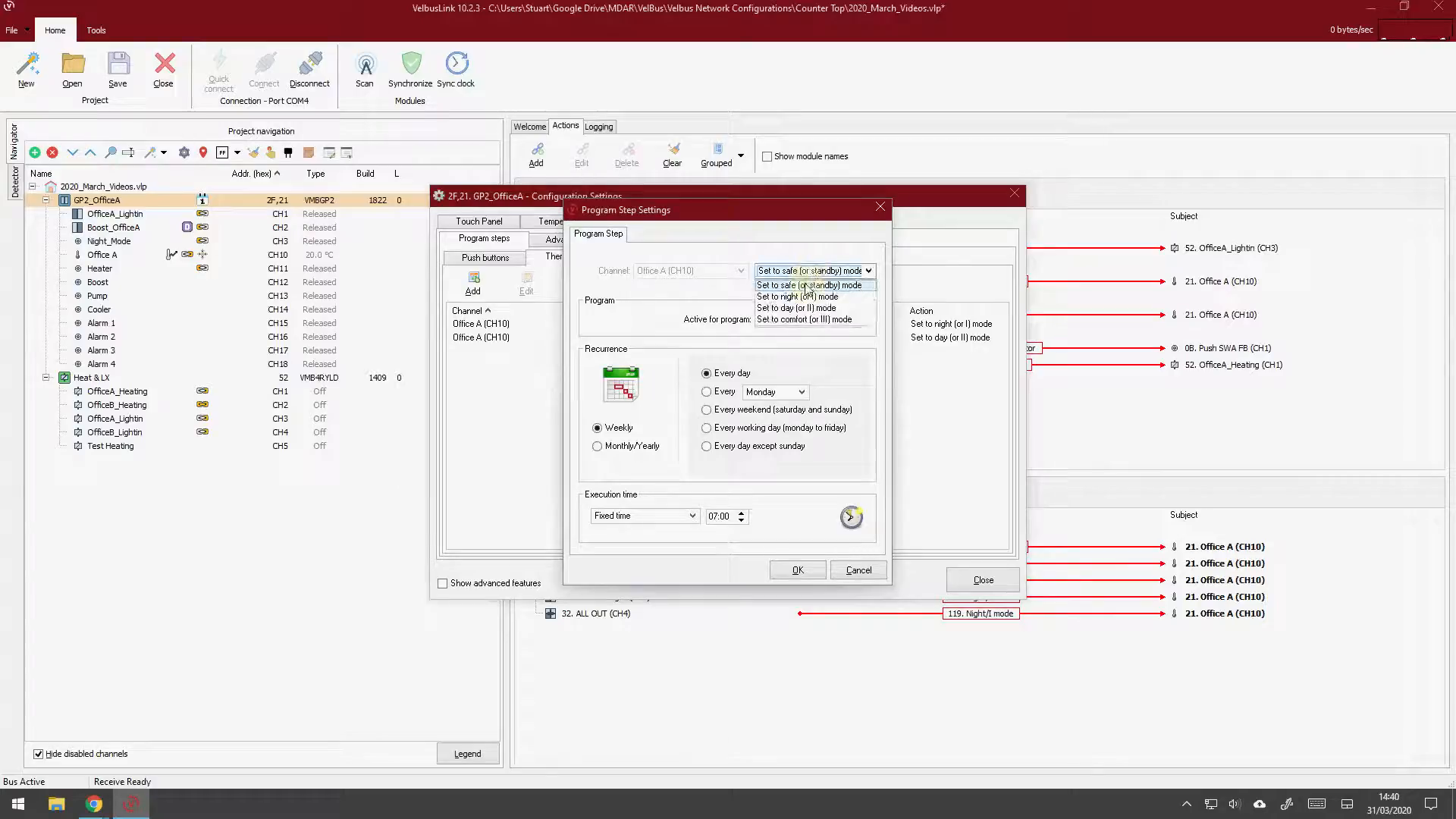
left_click(807, 287)
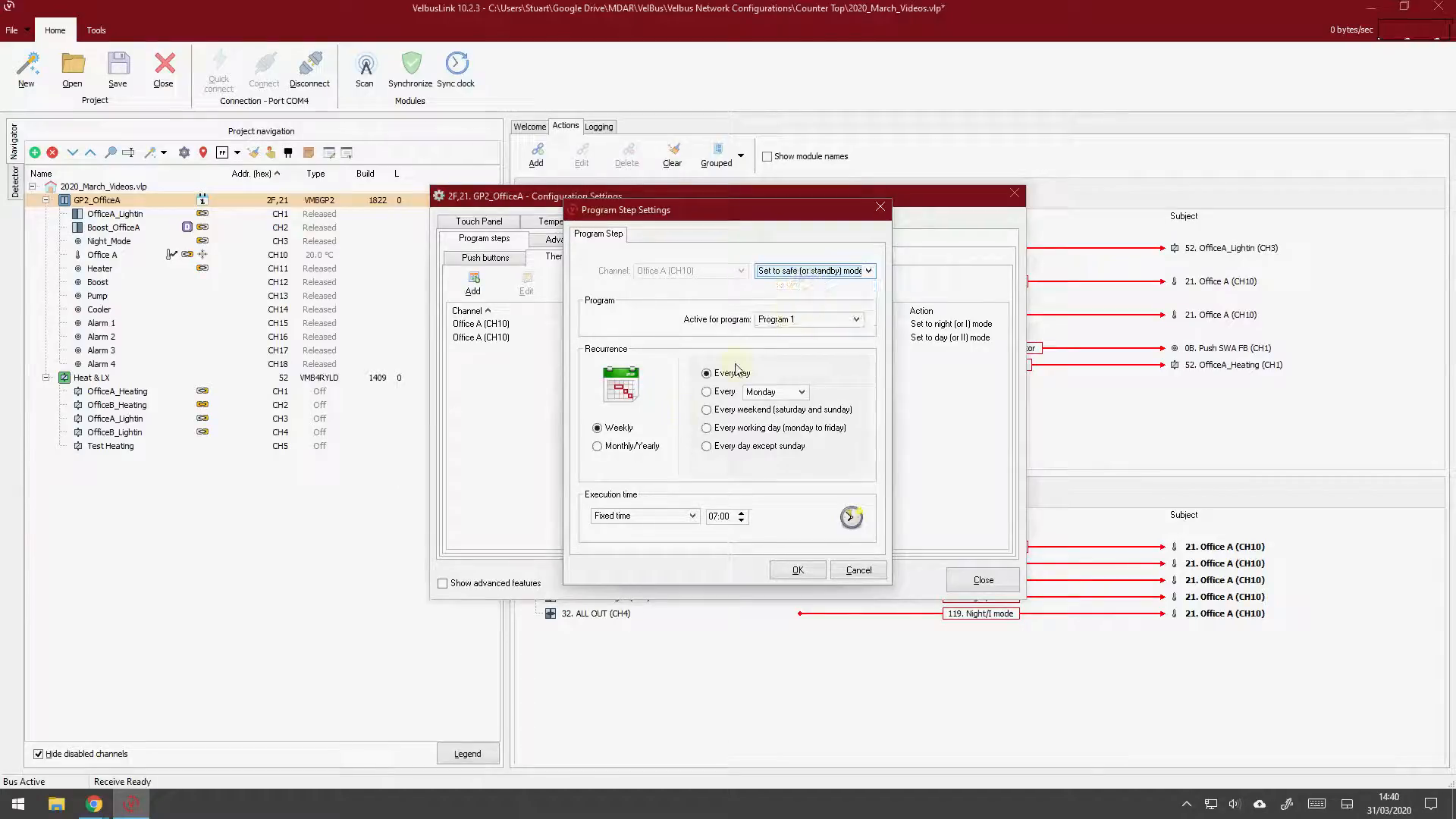
left_click(712, 517)
type("00")
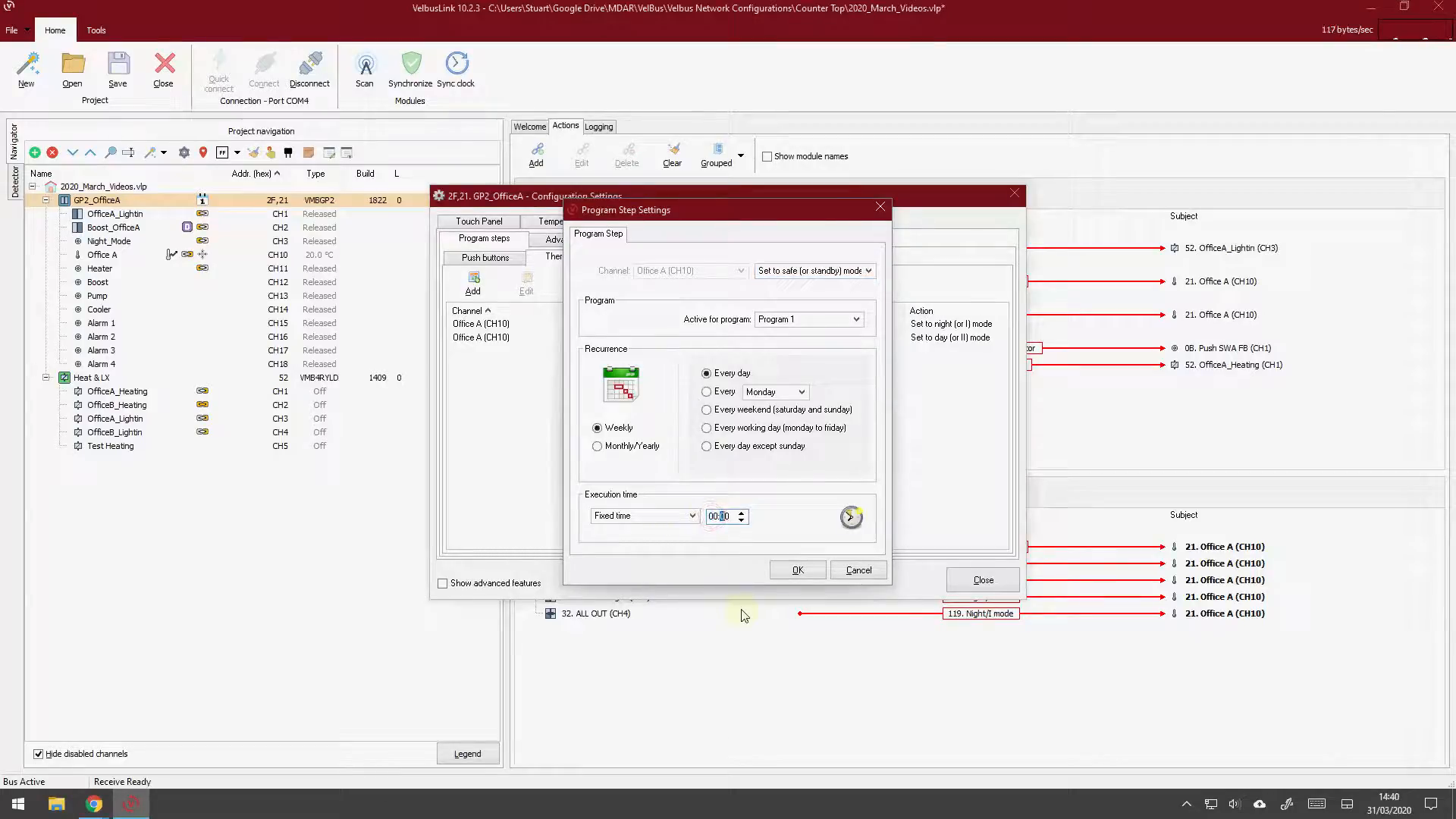
type("09")
left_click(797, 571)
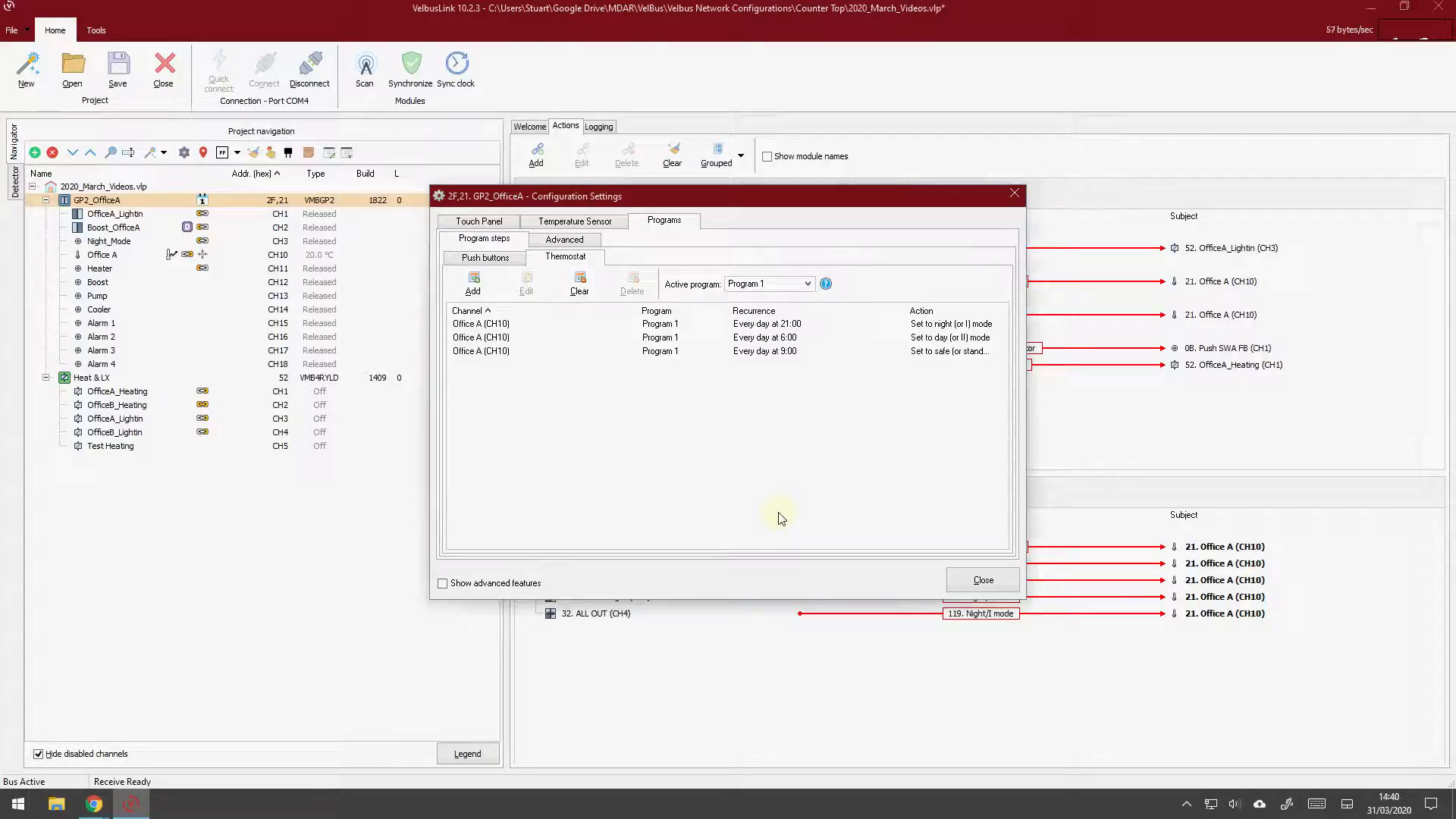
Add a Program 1 thermostat step that sets Office A to day (or II) mode every day at 16:00
left_click(473, 287)
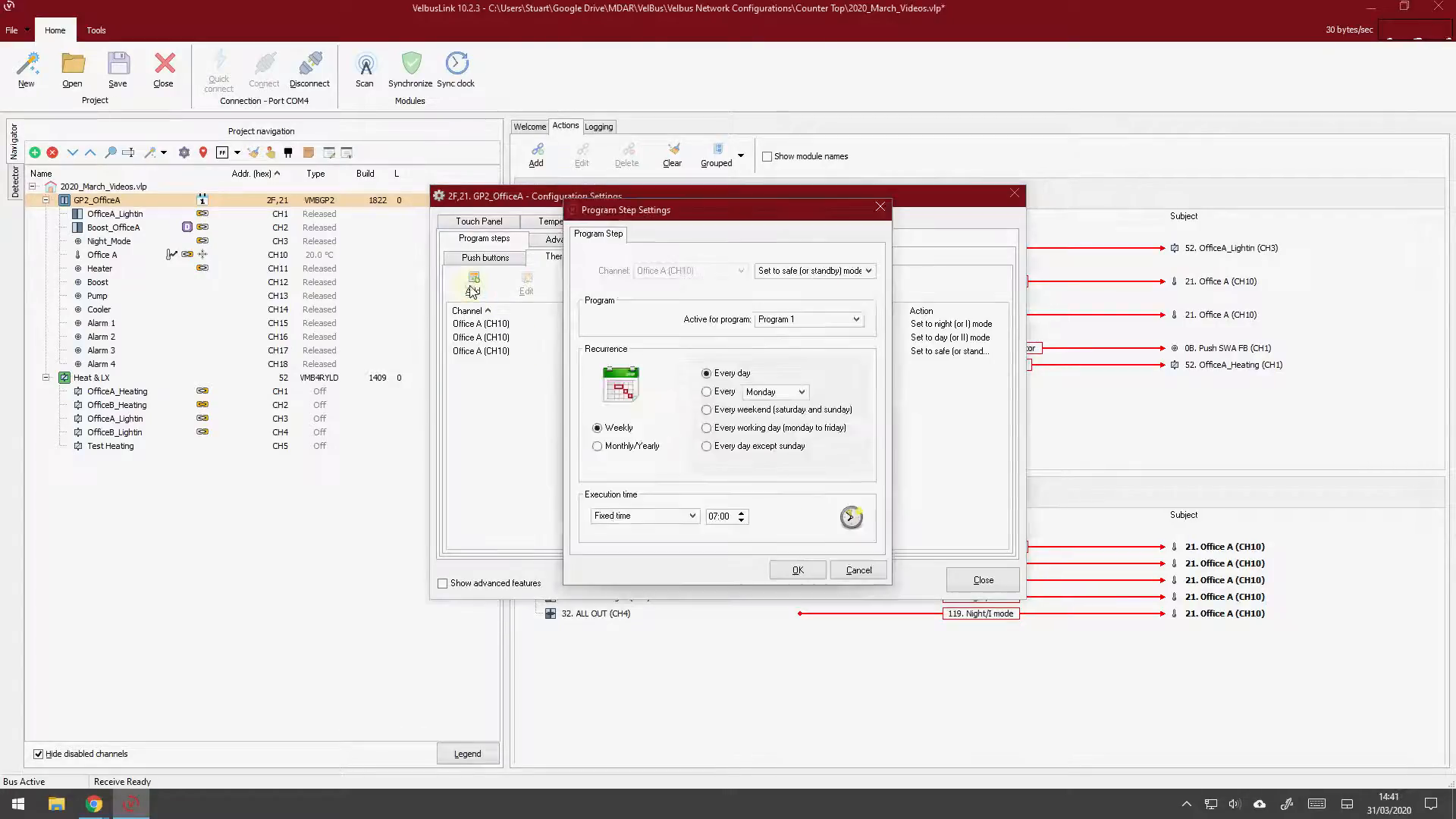
left_click(800, 272)
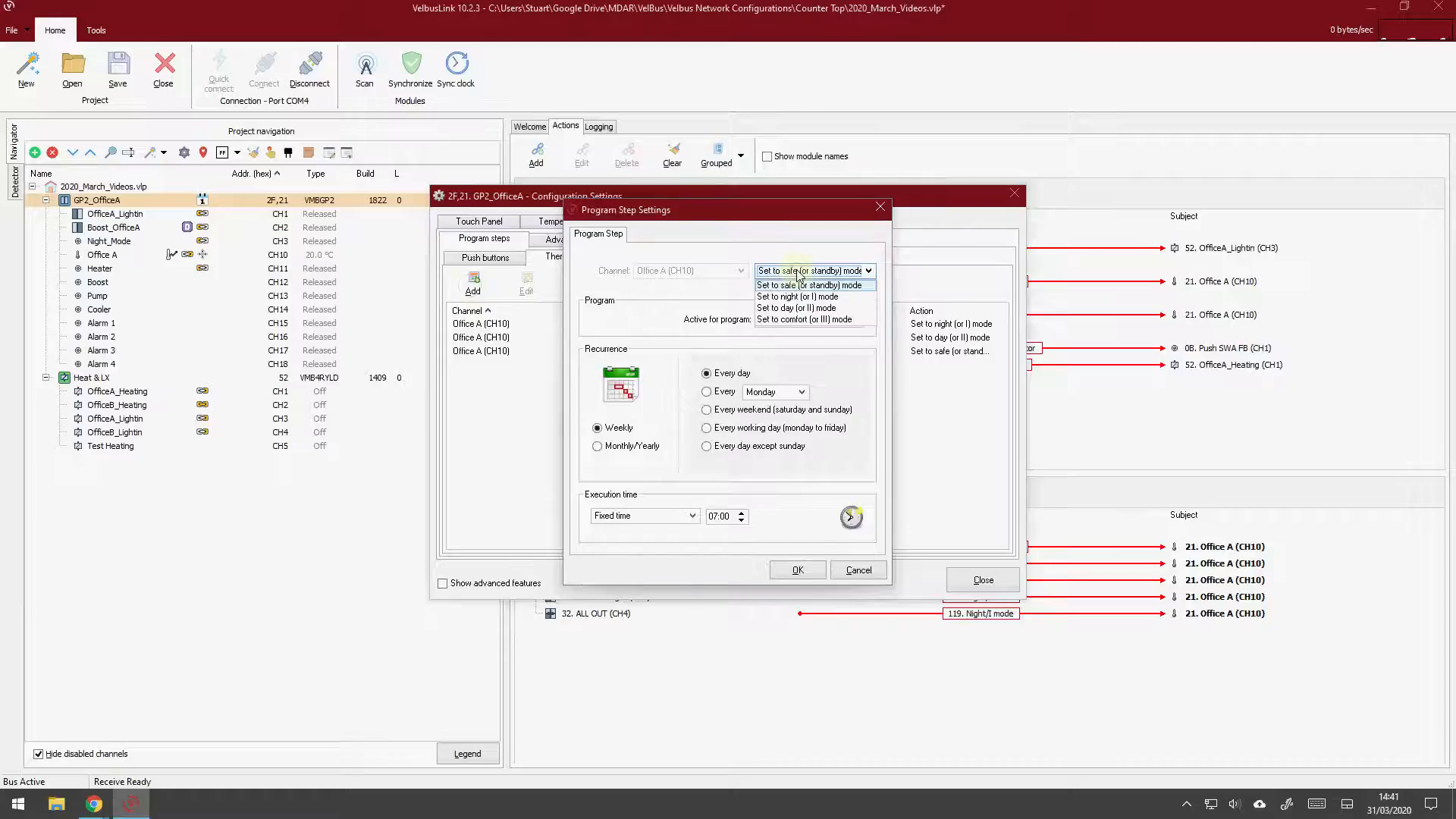
left_click(820, 308)
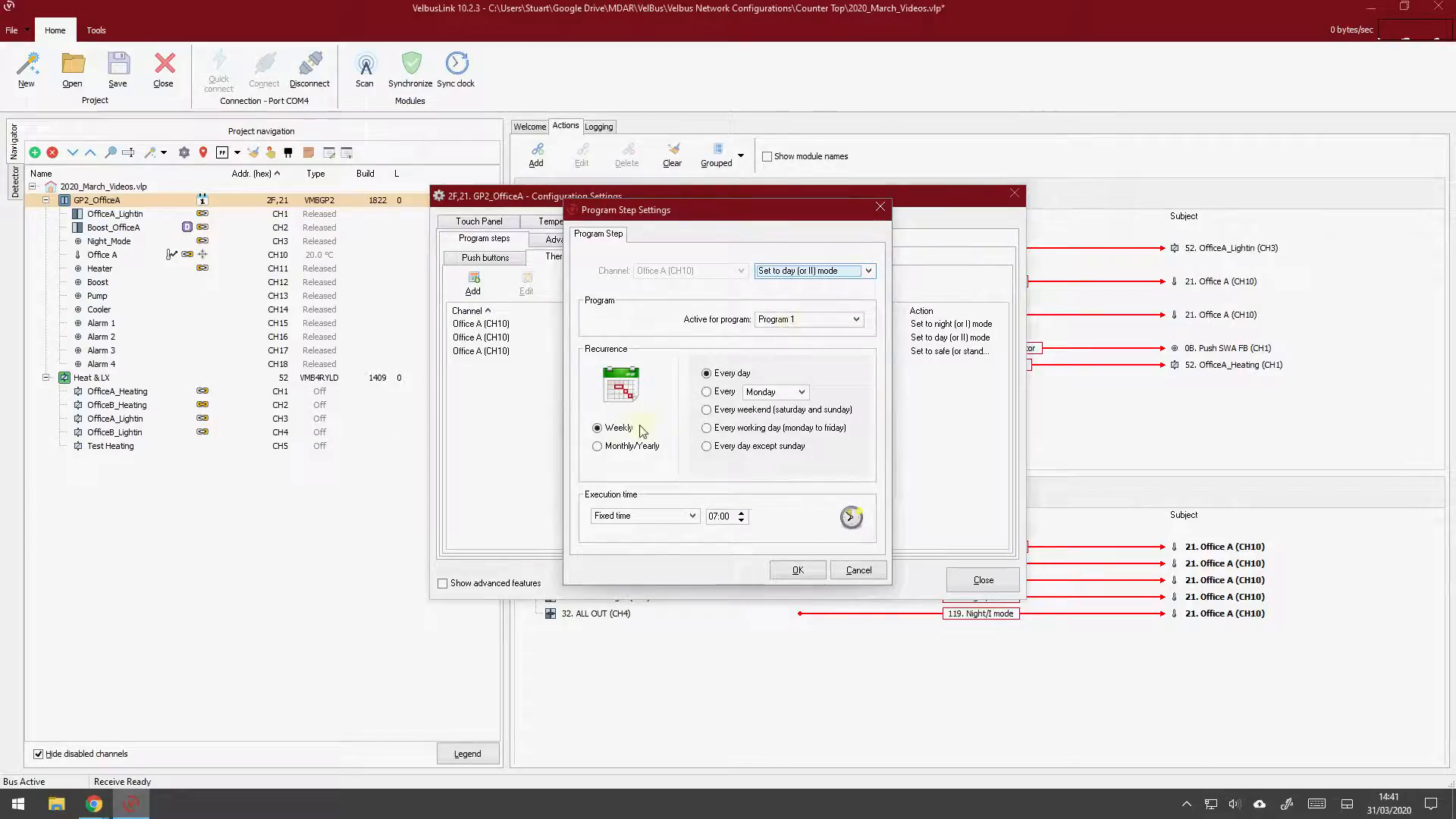
left_click(718, 517)
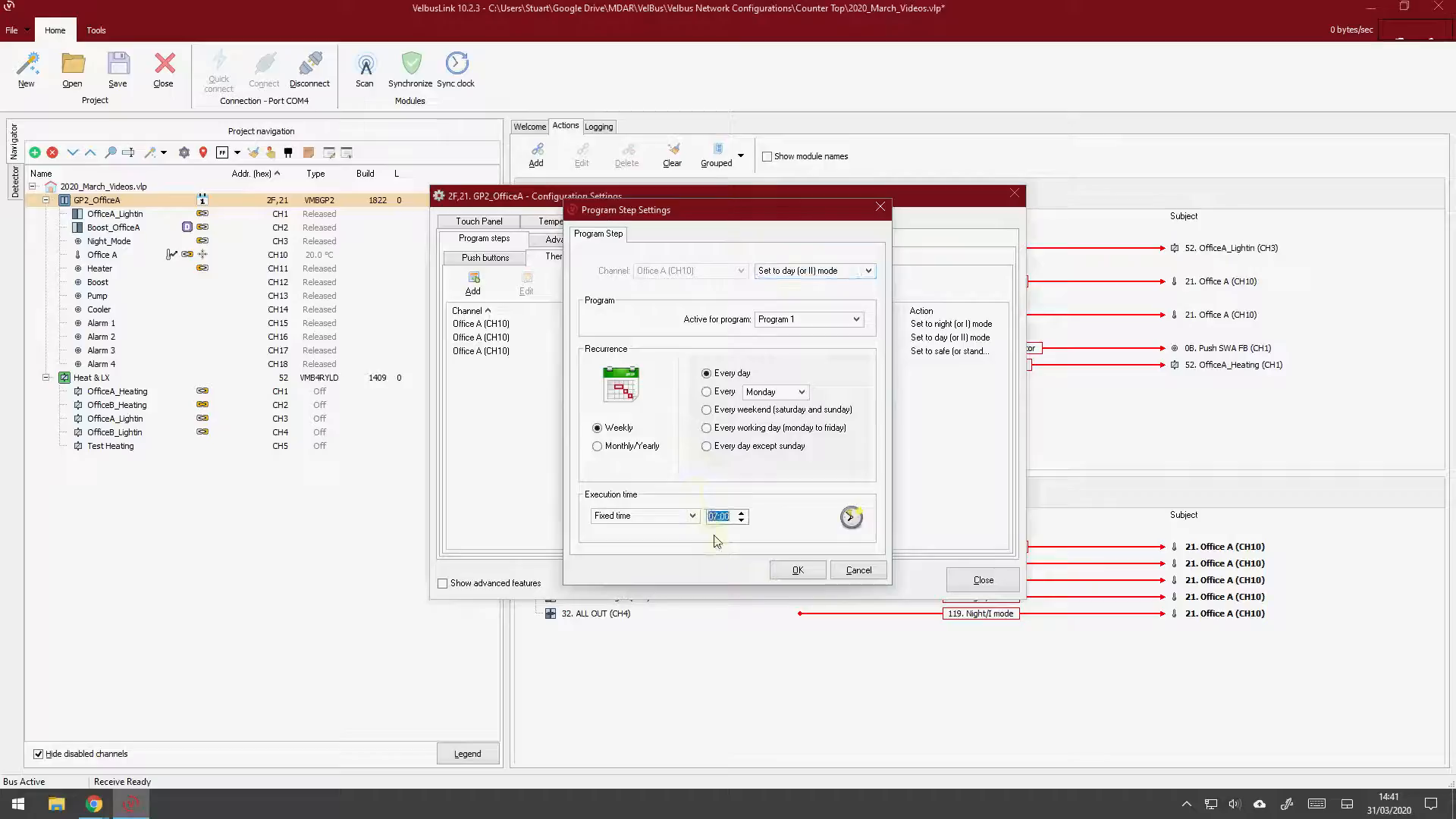
type("16")
left_click(798, 571)
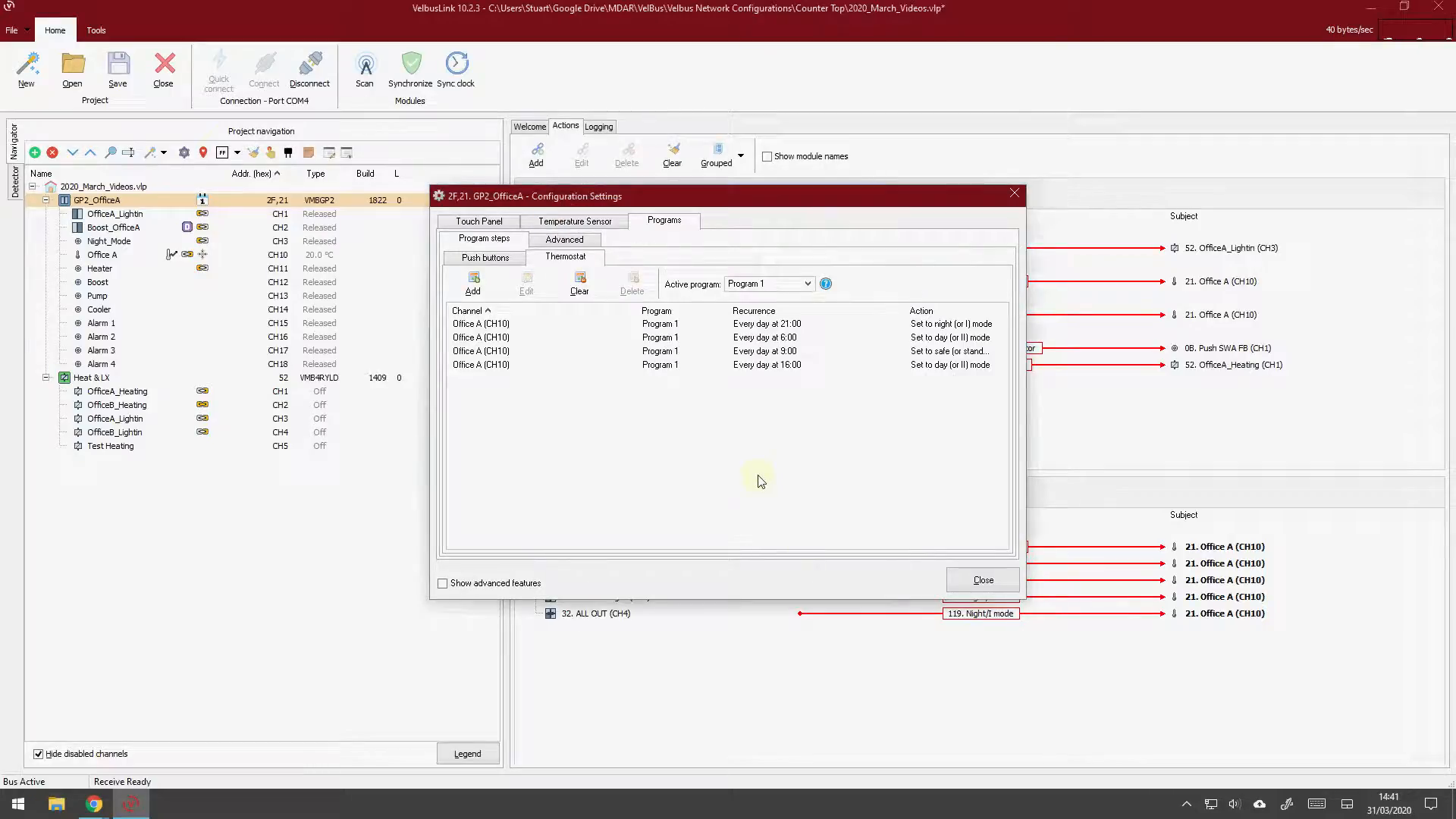
Review each thermostat program step's time and mode in the list, and close the module's configuration settings
left_click(808, 327)
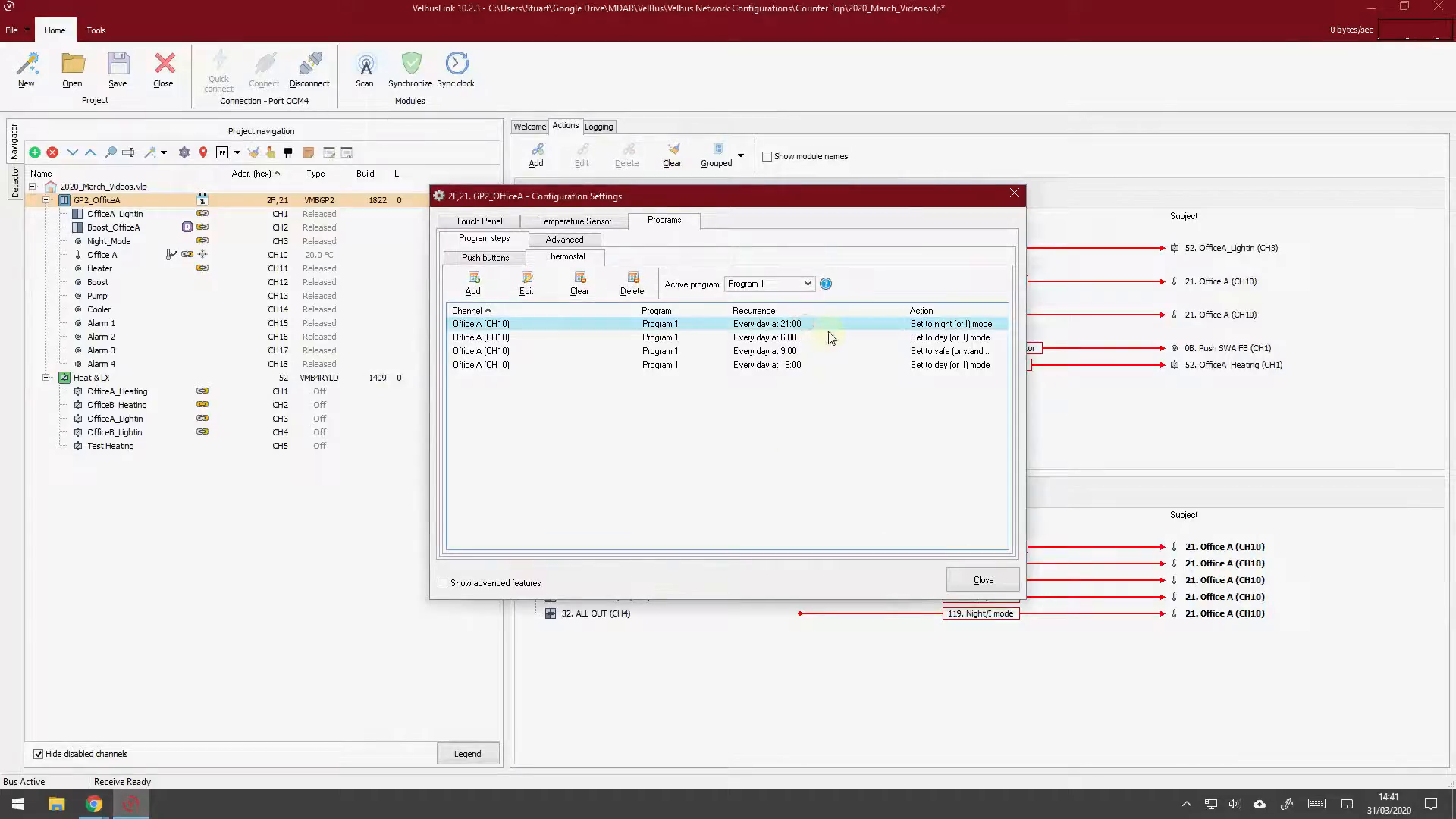
left_click(809, 340)
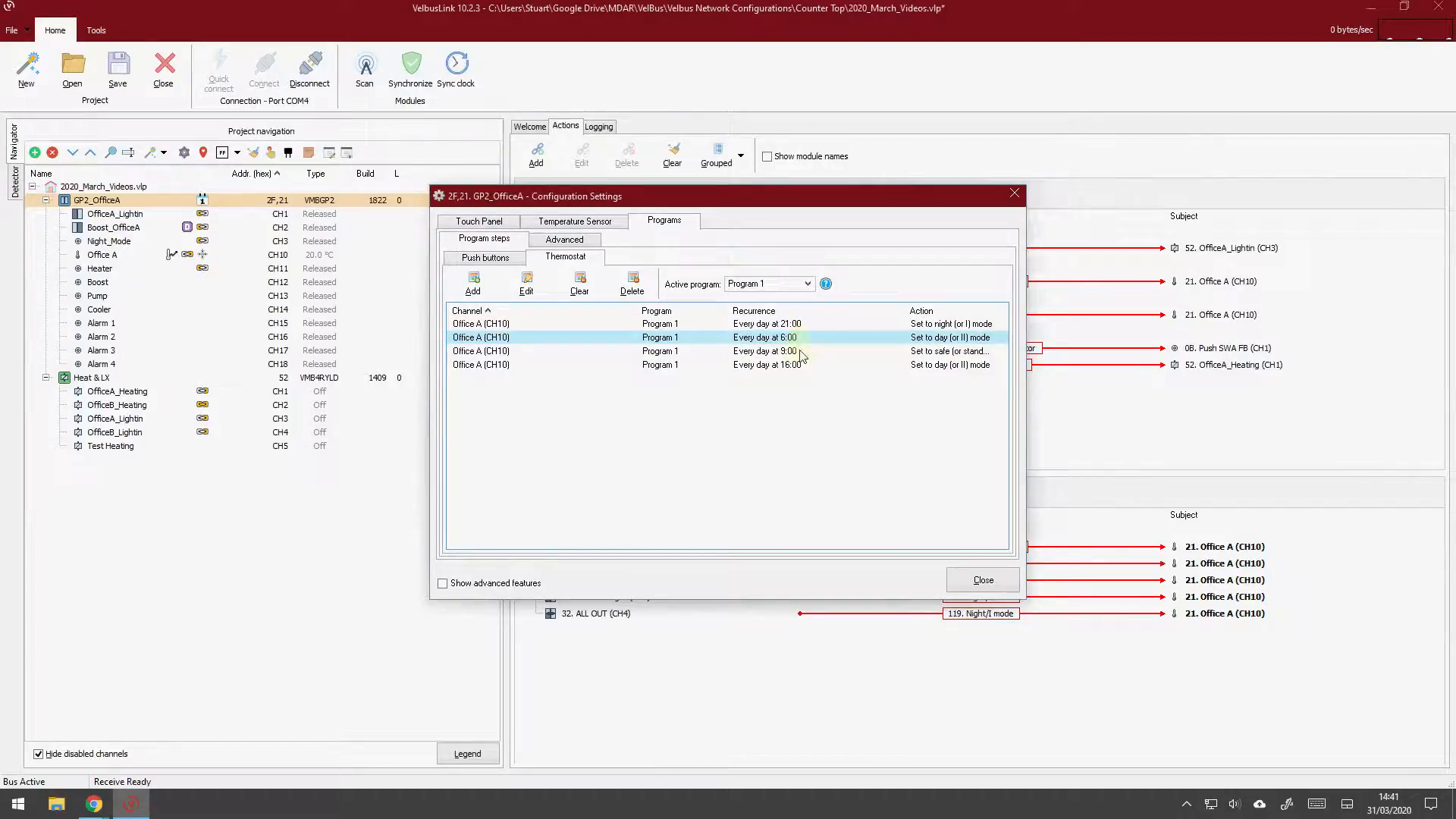
left_click(802, 353)
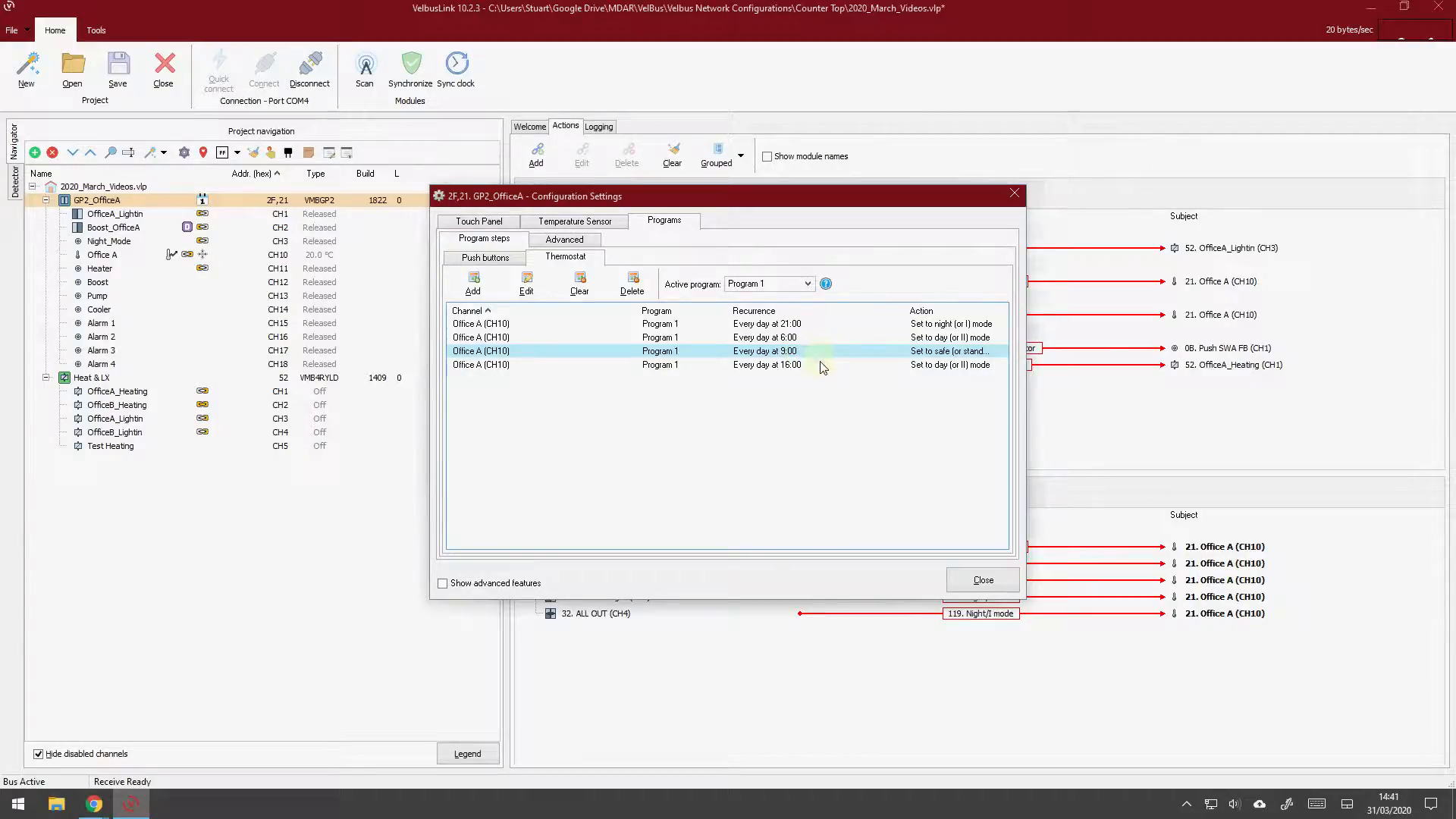
left_click(817, 367)
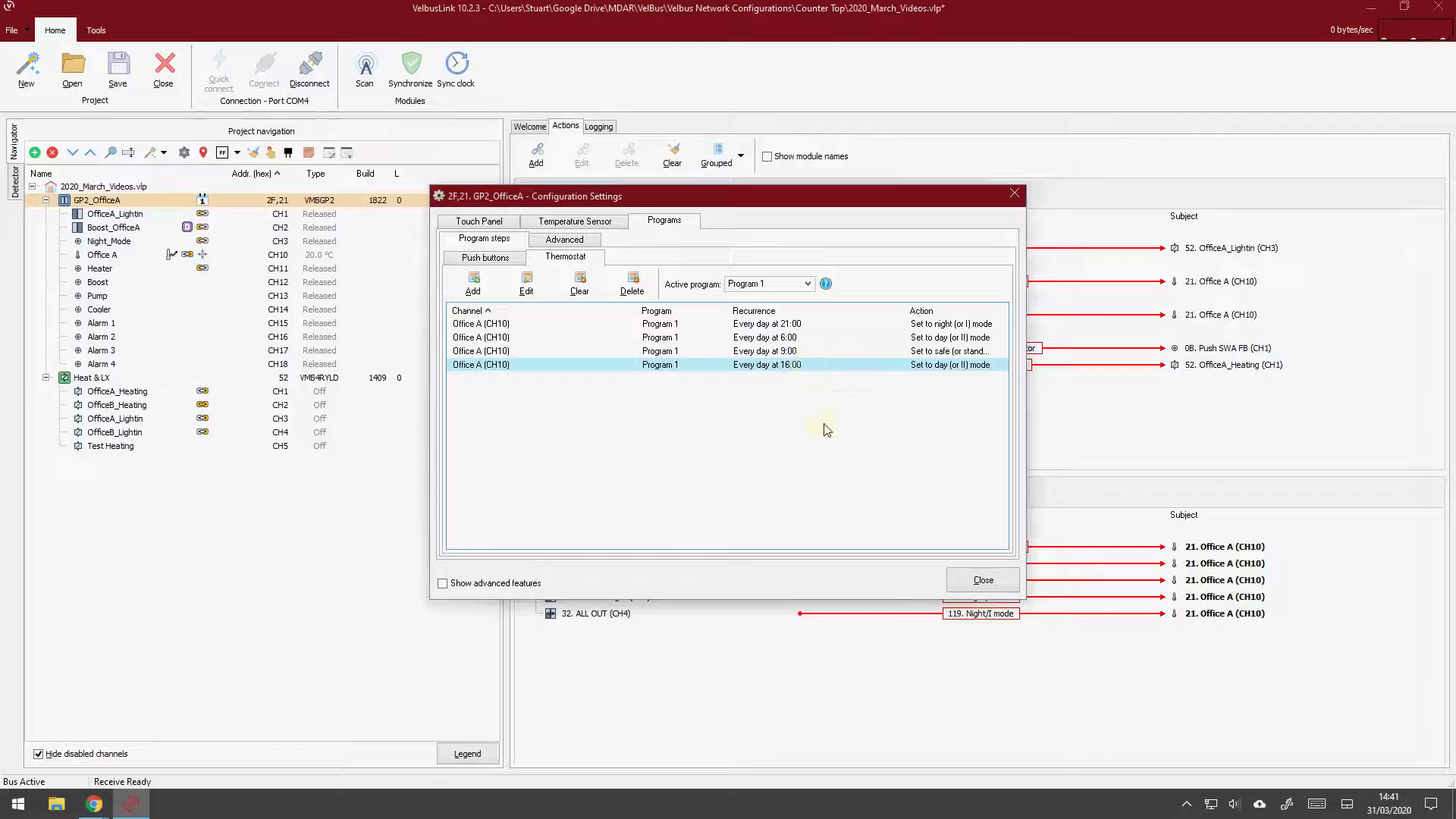
left_click(960, 578)
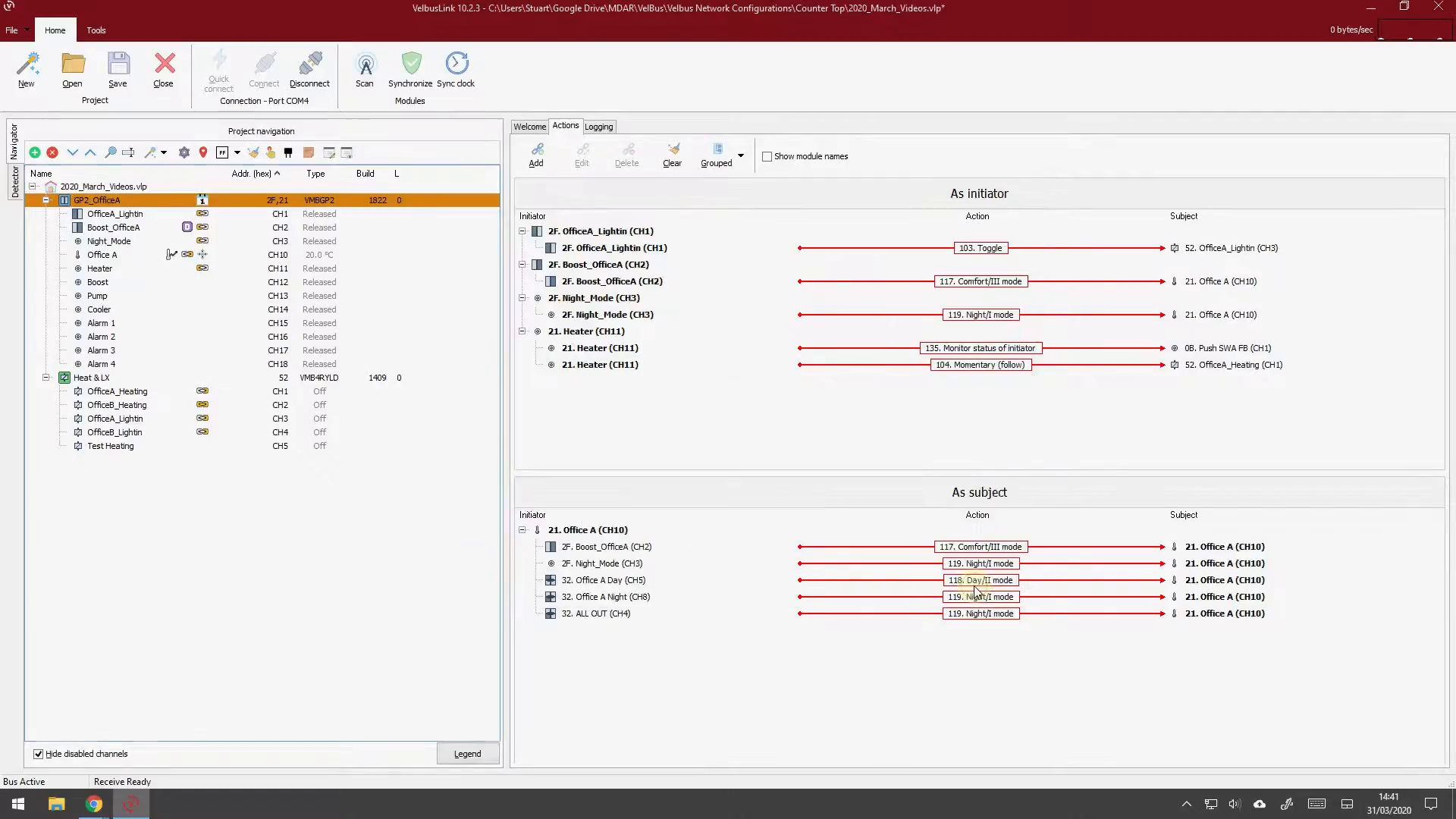
Write only the changes to the GP2_OfficeA module and synchronize the modules' clocks to 31 March 2020 at 14:41
left_click(410, 67)
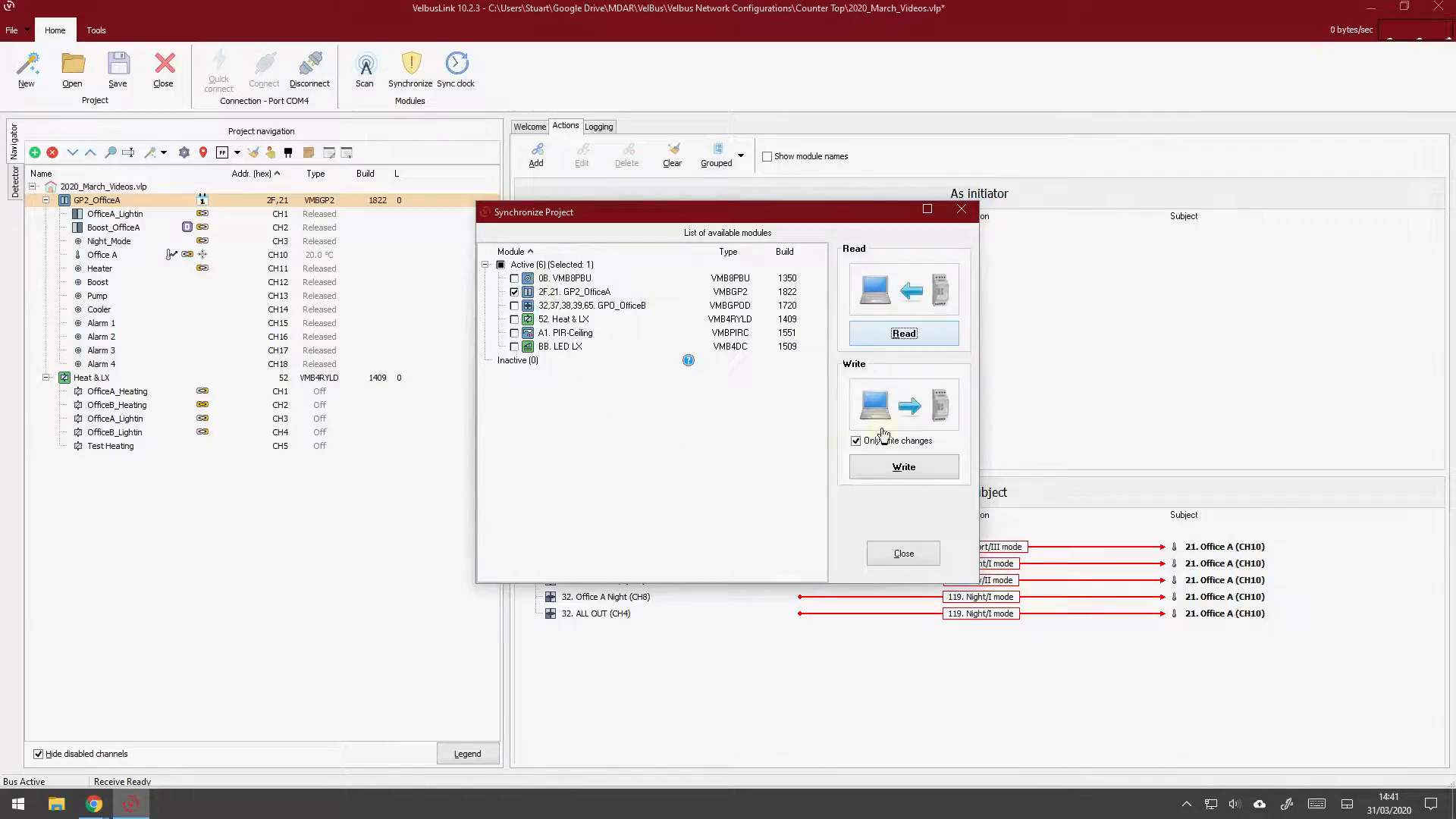
left_click(886, 468)
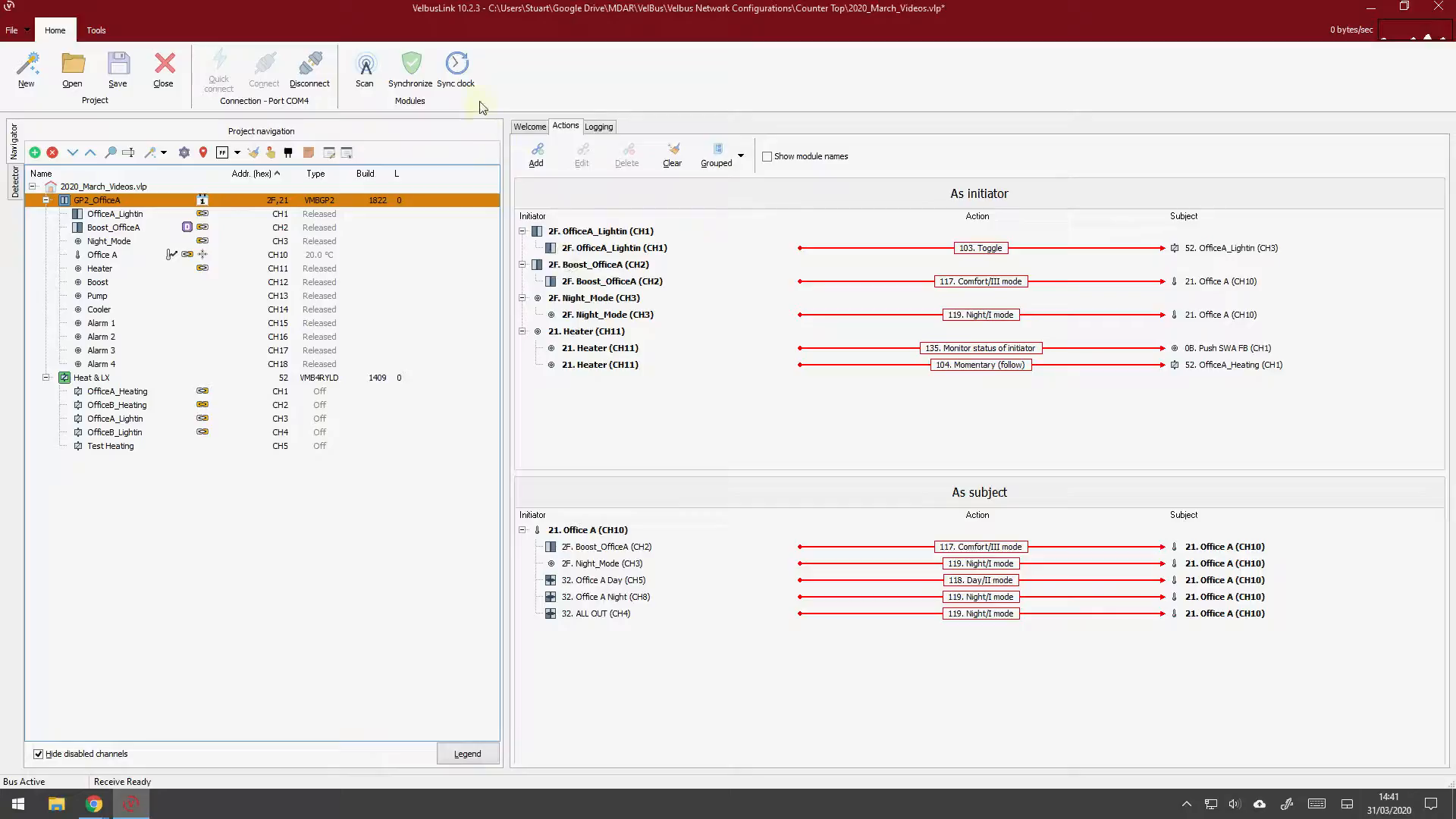
left_click(458, 74)
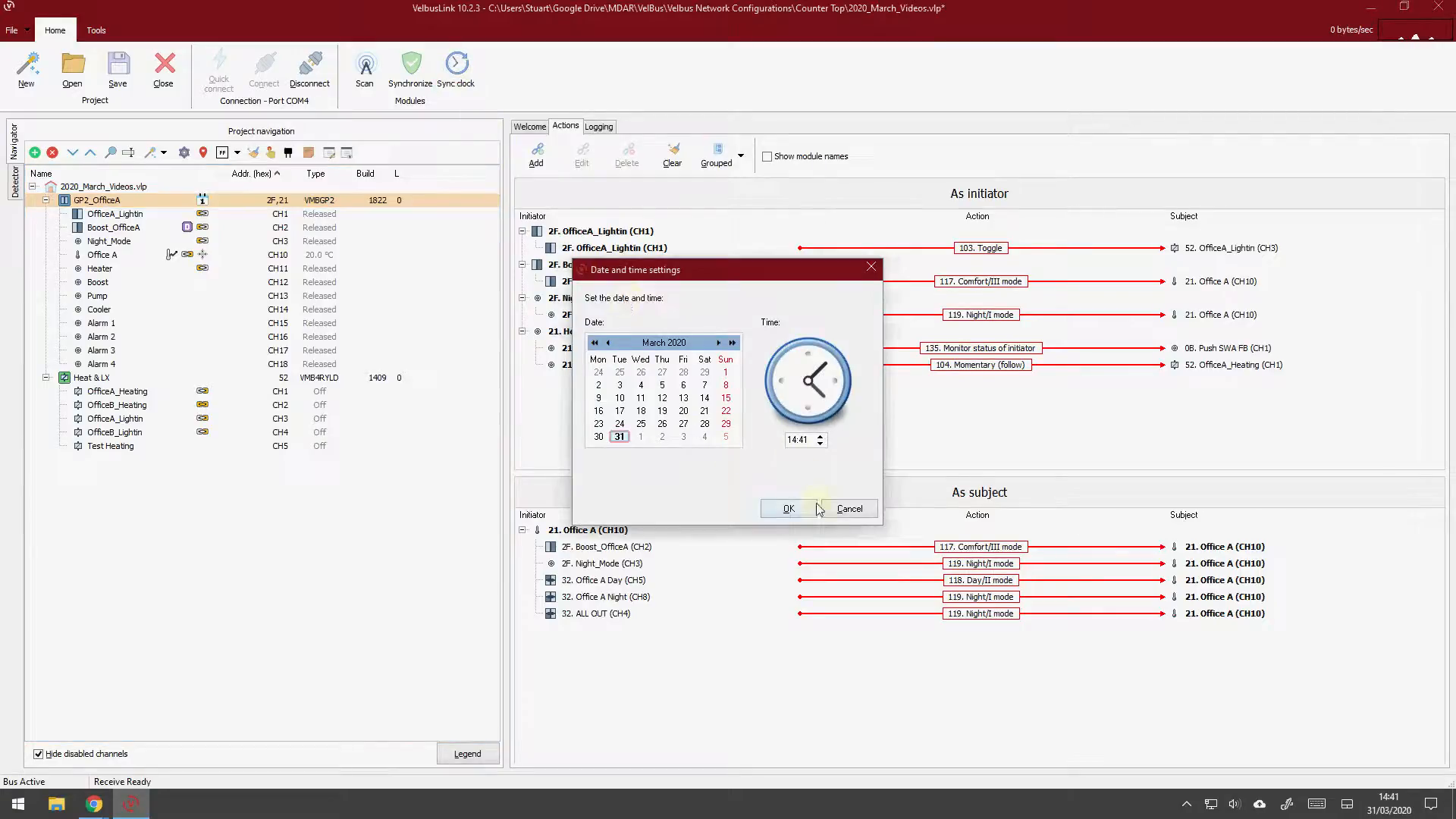
left_click(789, 509)
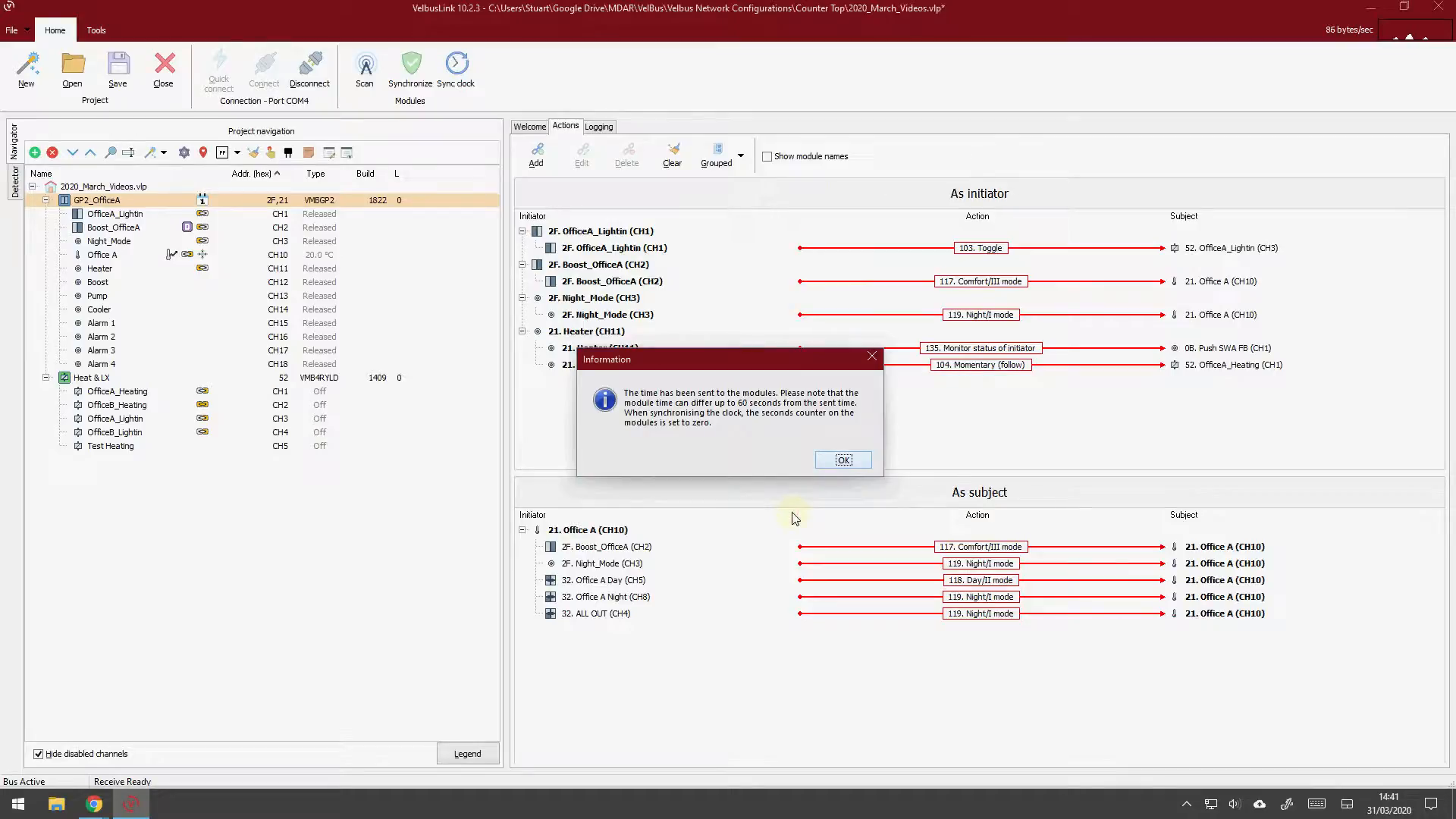
left_click(845, 460)
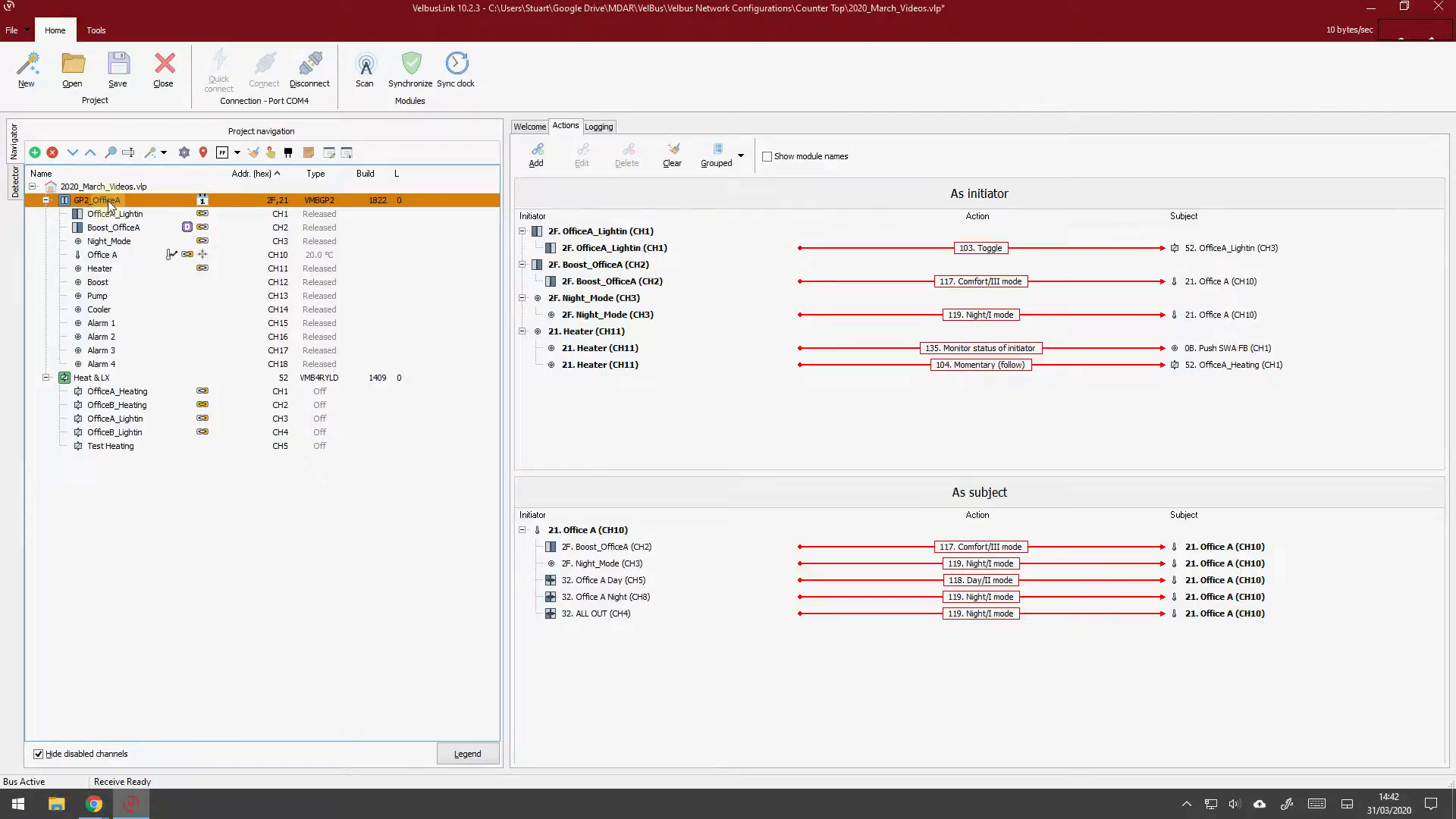
Make layer 1 (Hidden) visible in the project's module tree
left_click(347, 153)
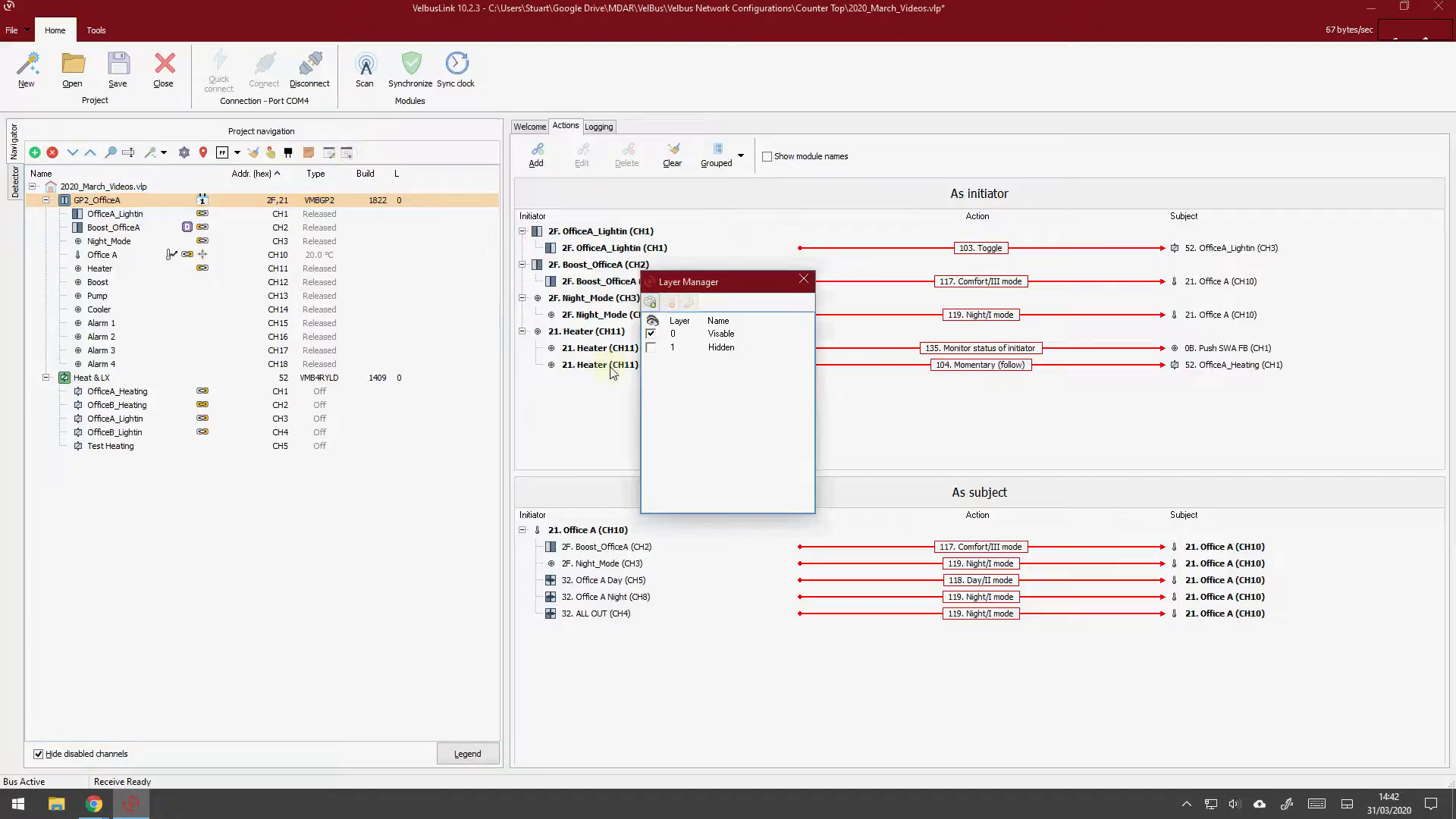
left_click(651, 347)
left_click(804, 279)
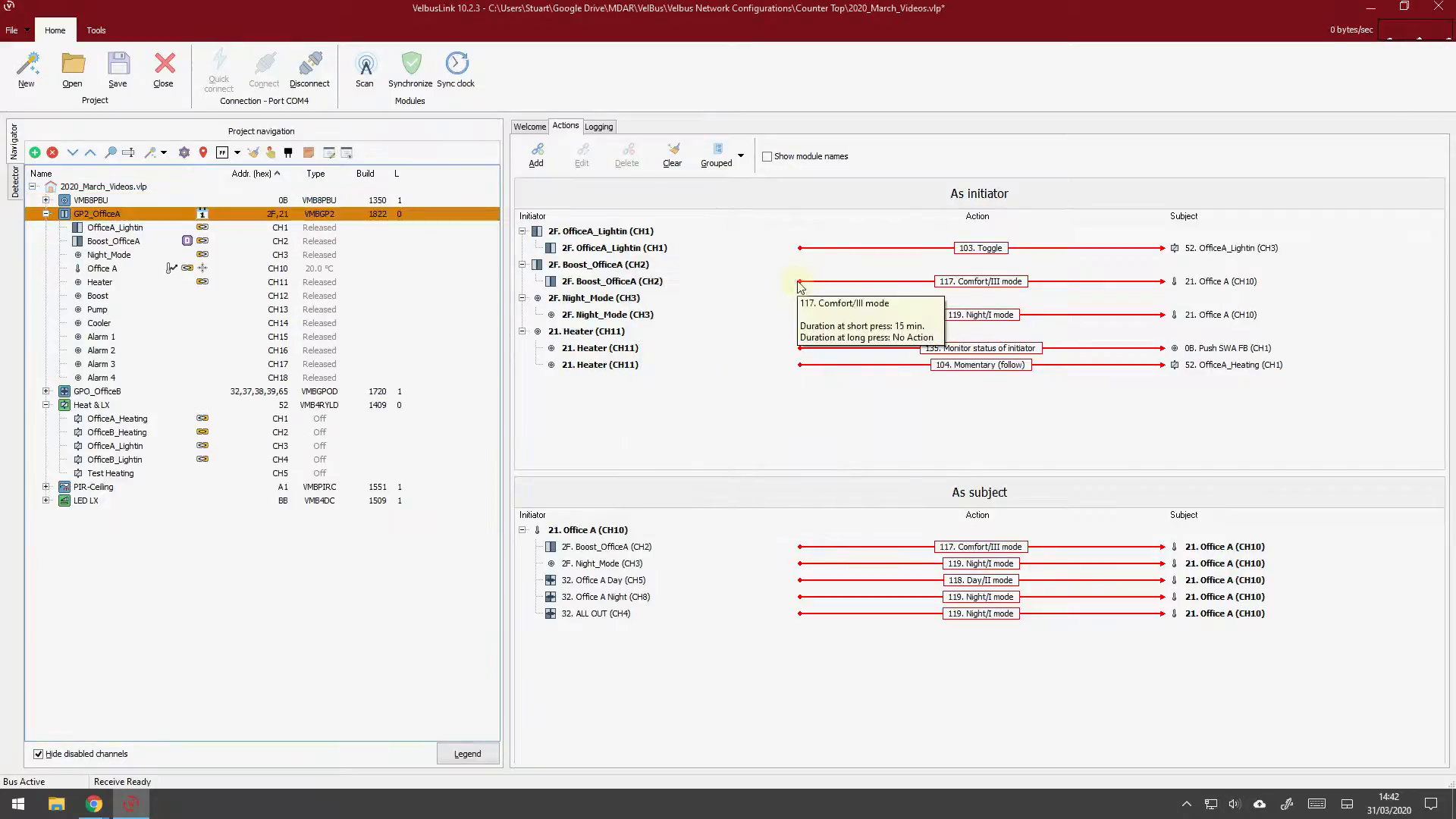
Examine the program icons and actions of GP2_OfficeA, GPO_OfficeB, PIR-Ceiling and VMB8PBU, and check the icon meanings in the navigation tree legend
left_click(93, 393)
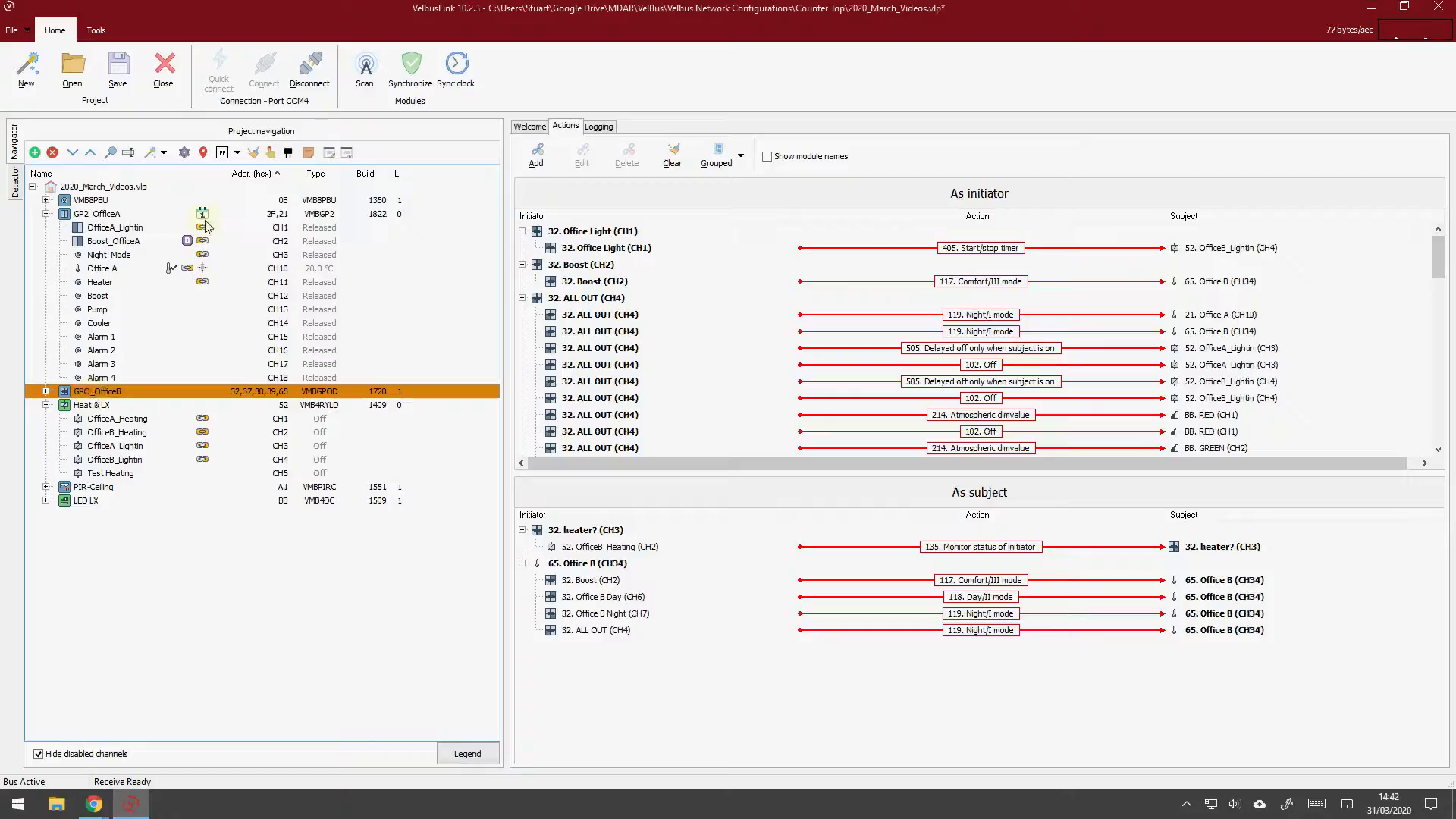
left_click(138, 216)
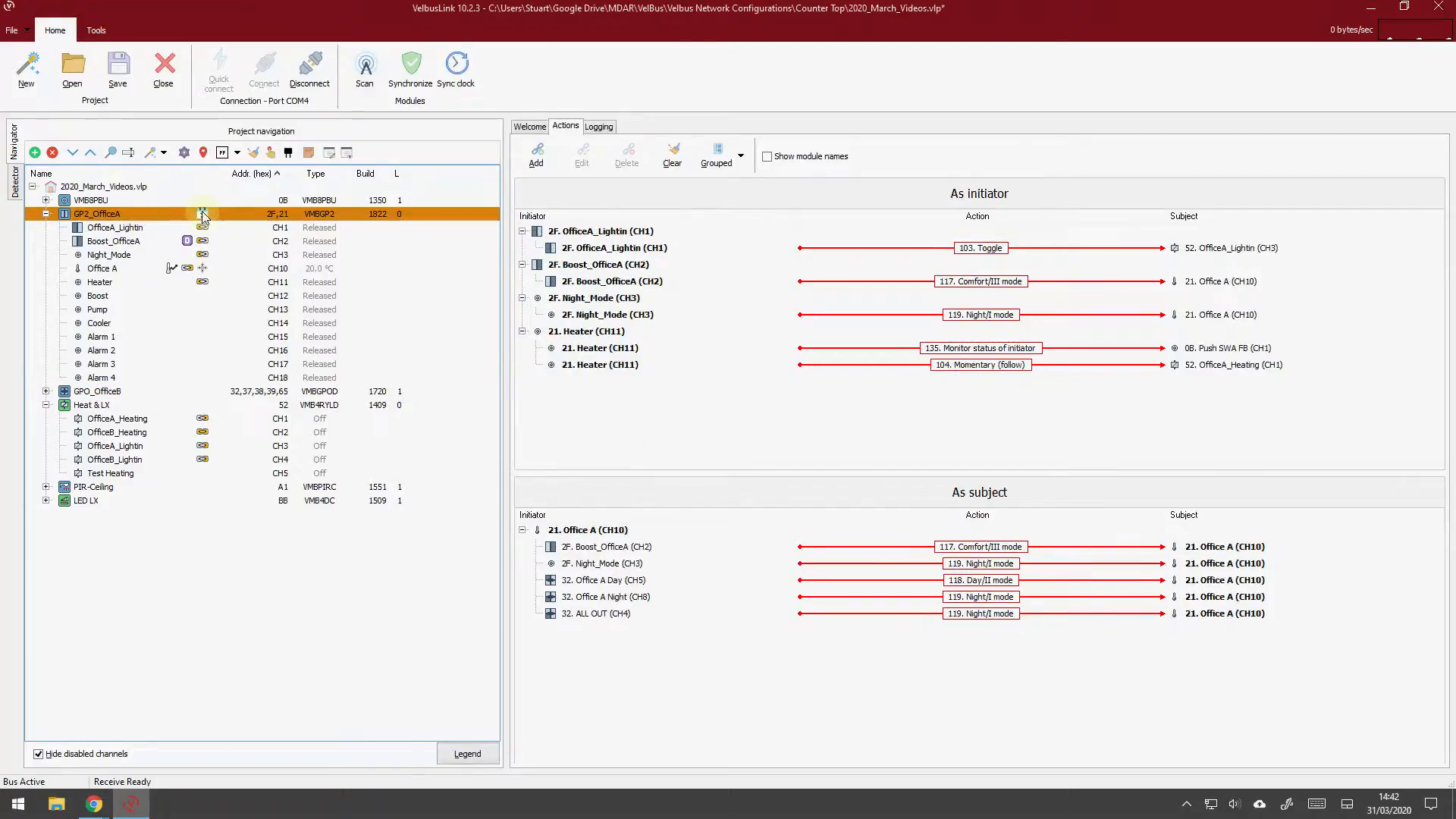
left_click(465, 753)
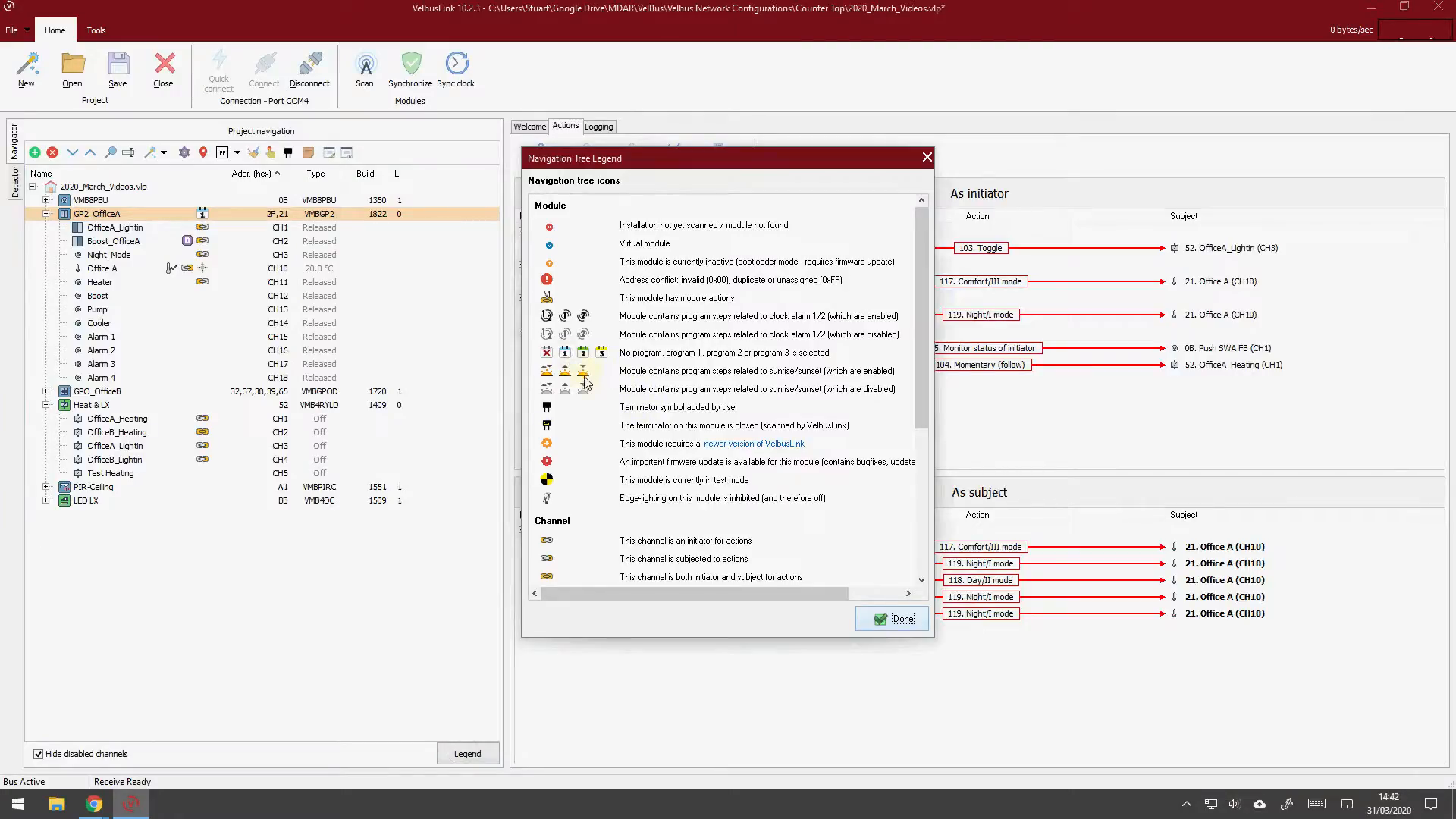
left_click(892, 622)
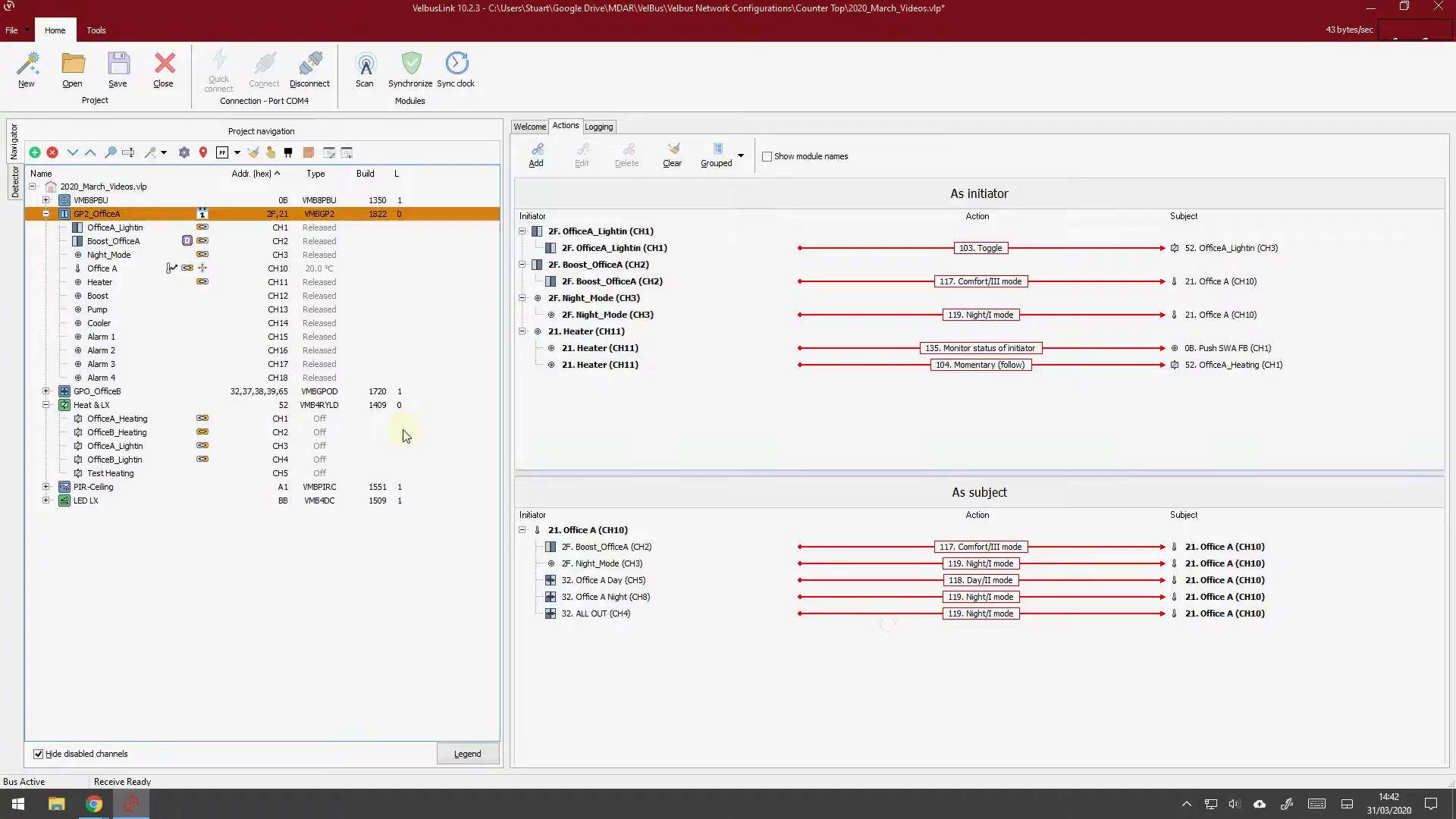
left_click(113, 391)
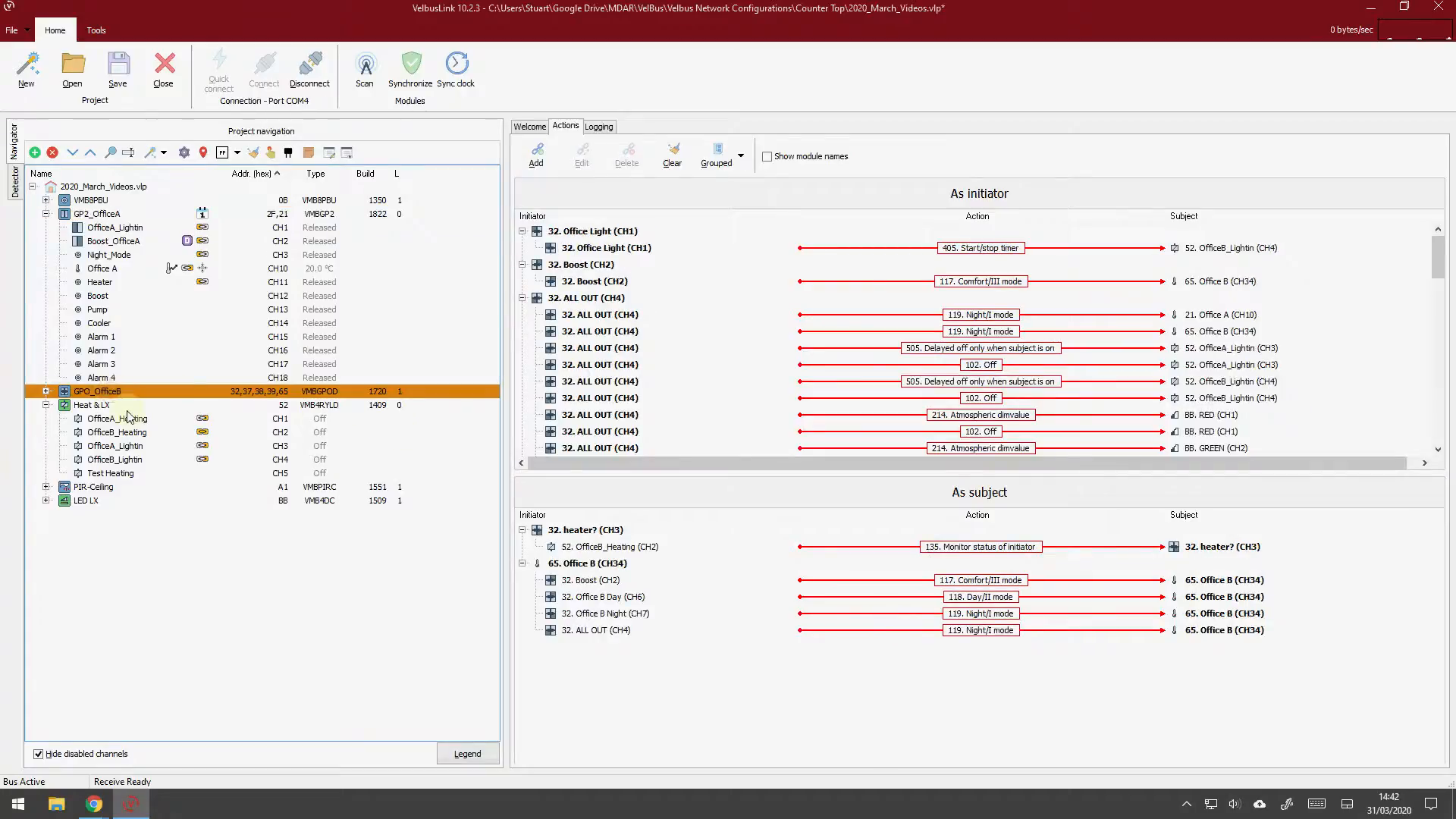
left_click(103, 489)
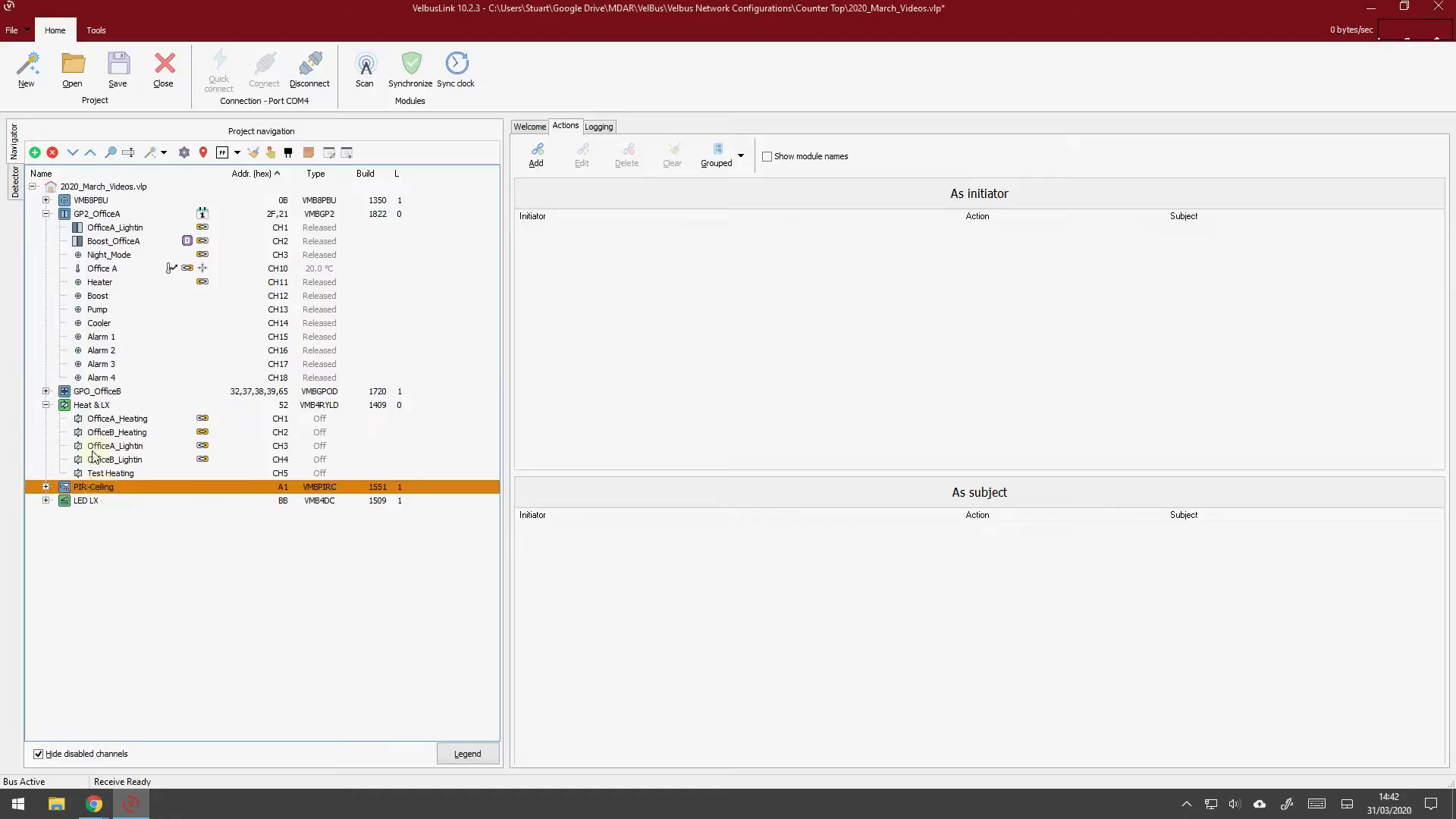
left_click(99, 201)
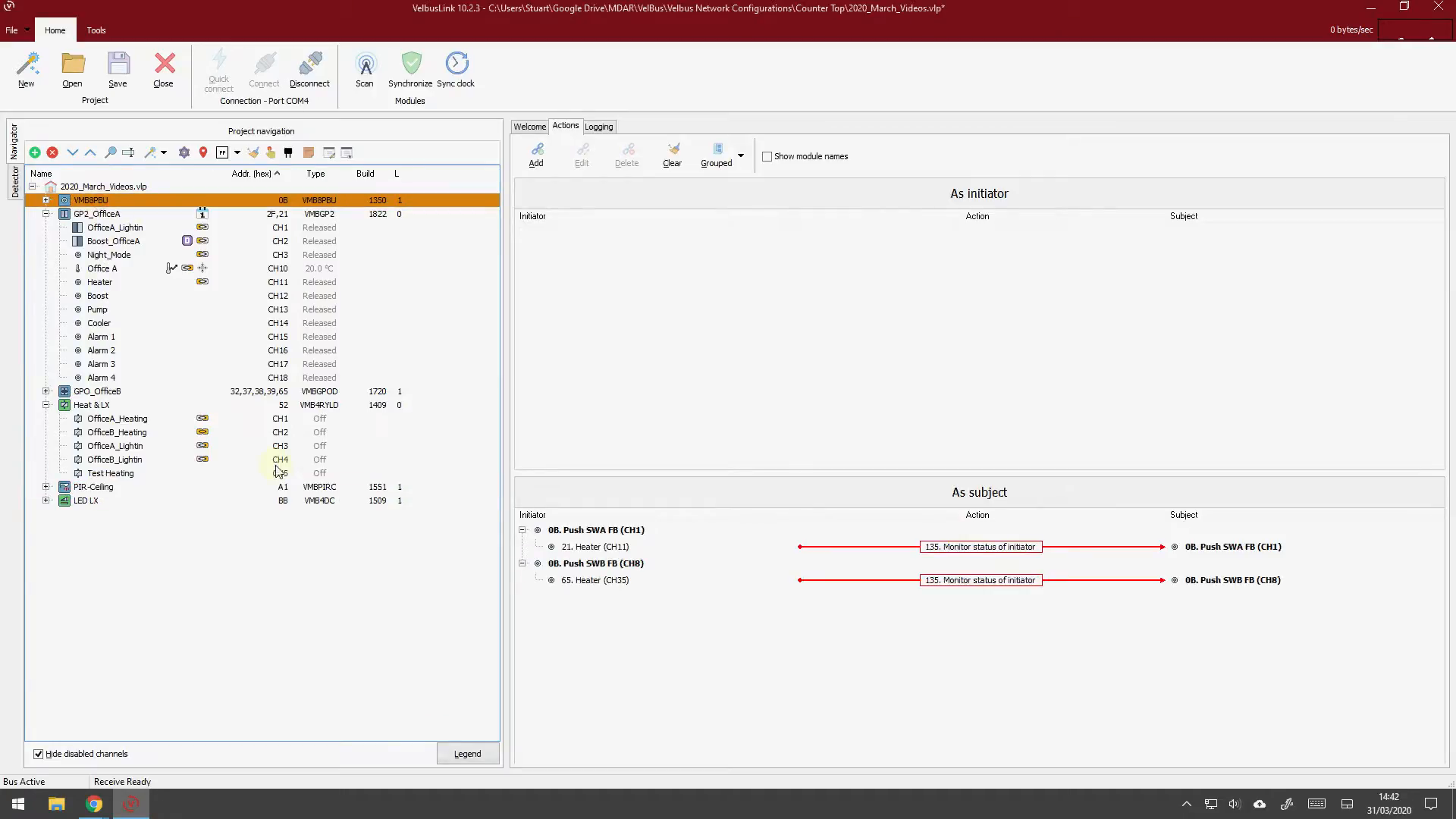
left_click(109, 220)
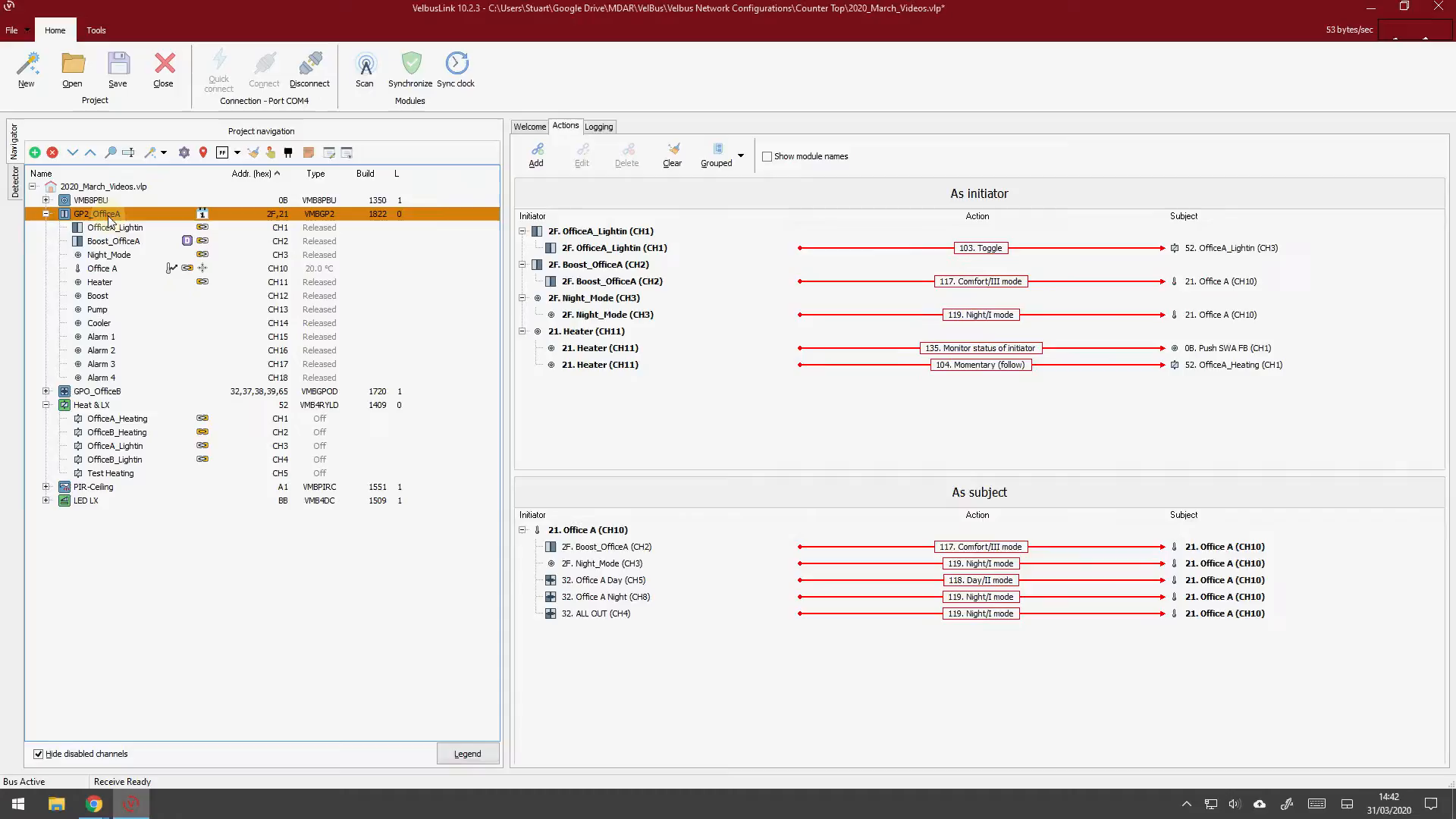